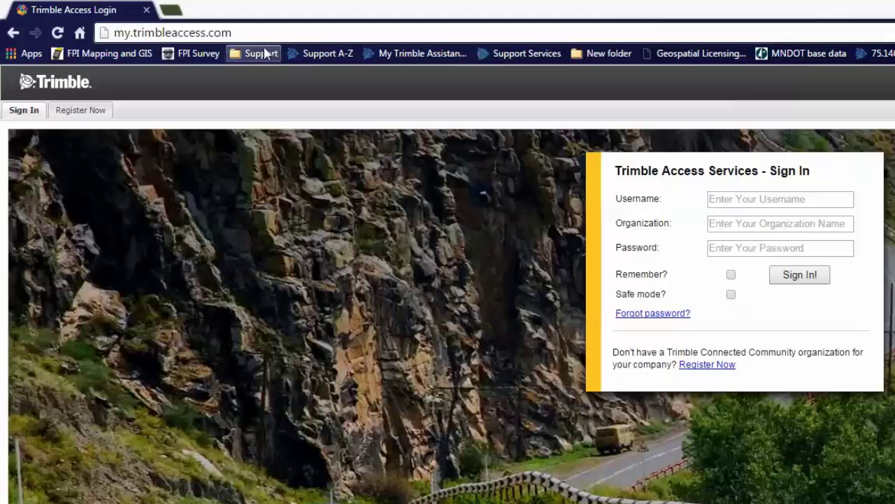
# Open the Create A New Organization registration page from the sign-in page.
pyautogui.click(222, 28)
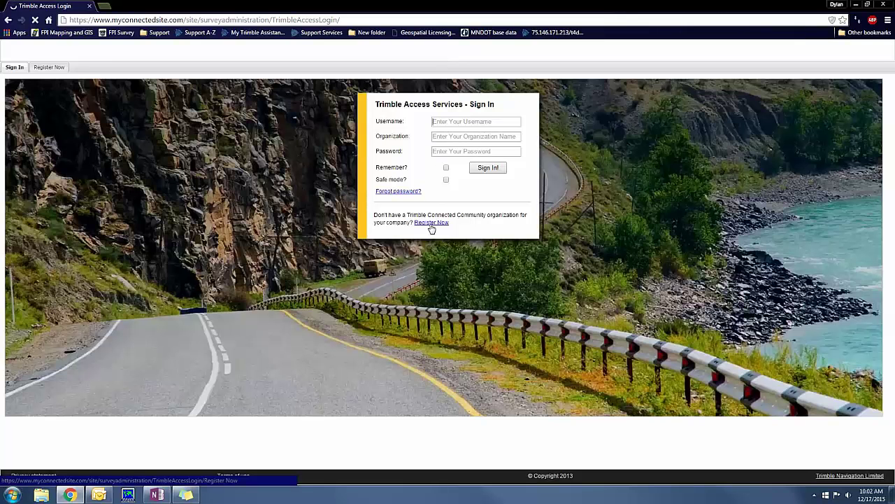
pyautogui.click(47, 70)
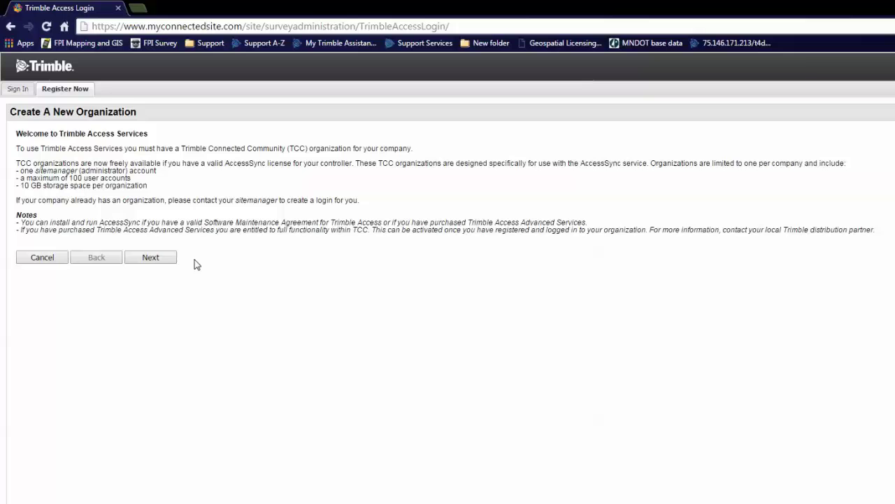
# Enter the pasted controller serial number and choose Frontier Precision as the dealer.
pyautogui.click(172, 258)
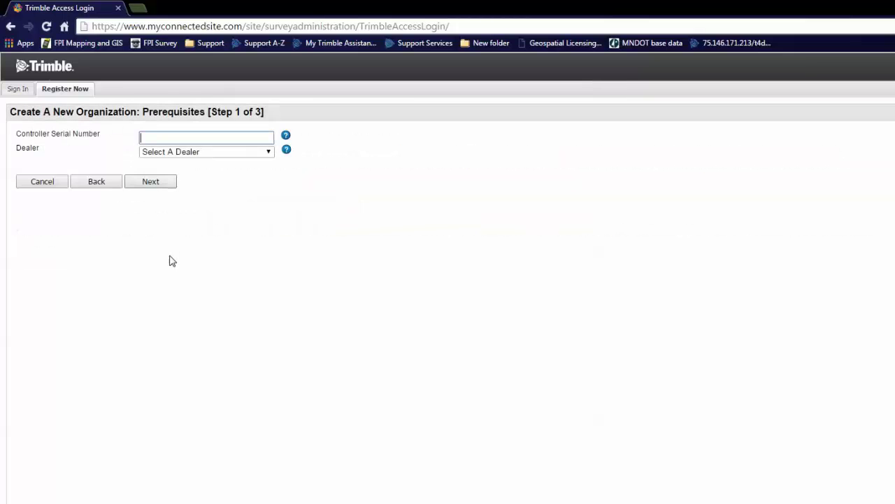
pyautogui.click(193, 140)
pyautogui.hotkey('ctrl', 'v')
pyautogui.click(208, 153)
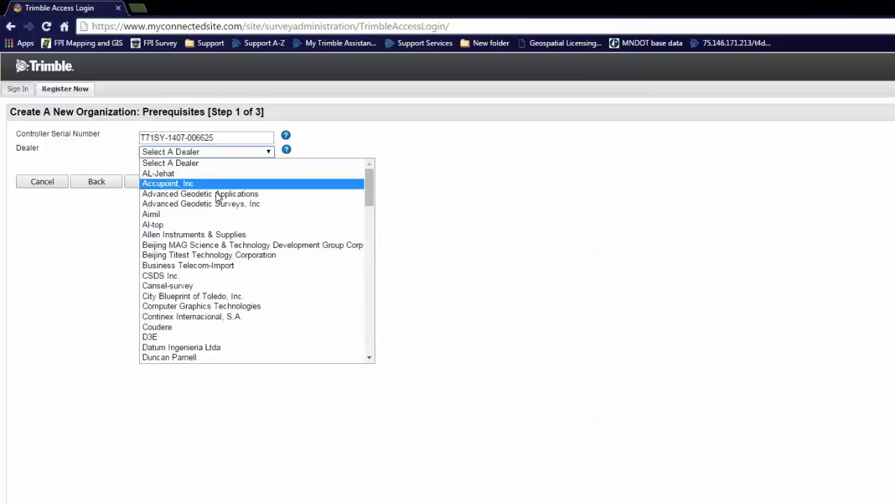
pyautogui.click(370, 358)
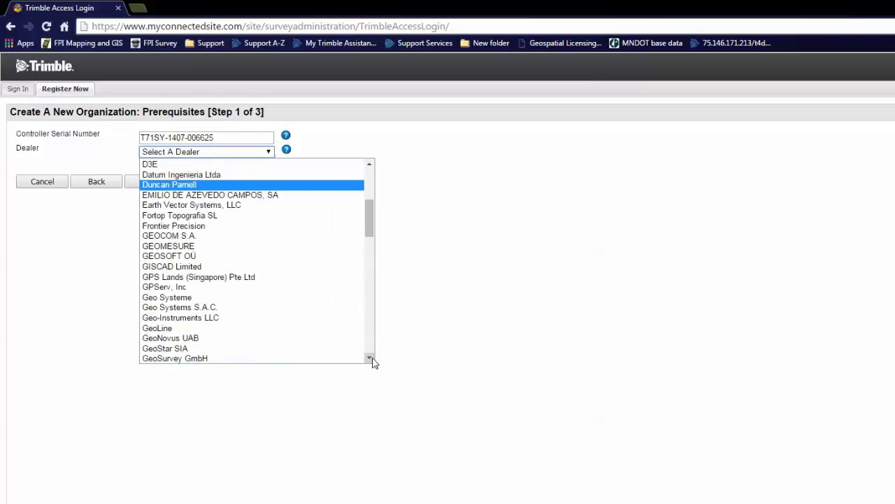
pyautogui.click(202, 230)
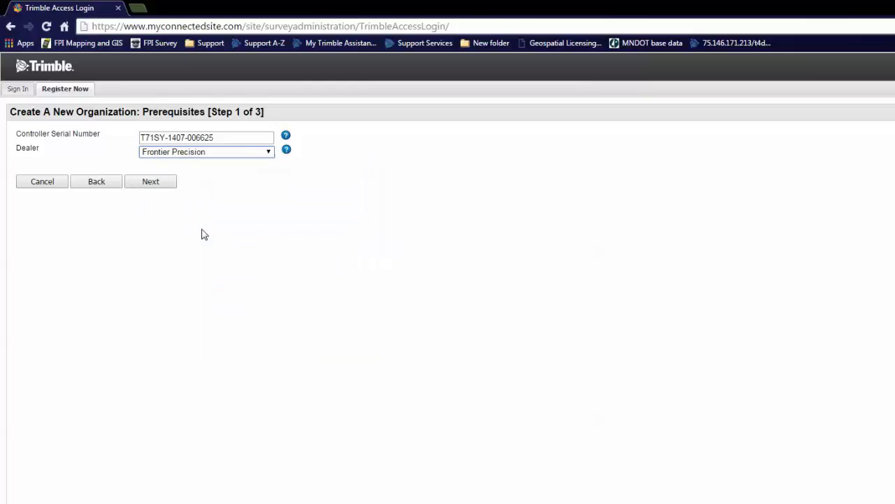
pyautogui.click(163, 186)
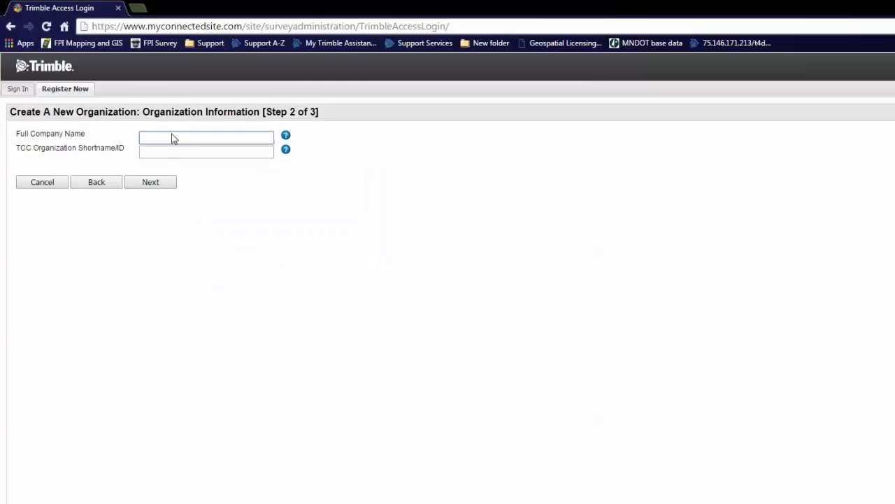
# Enter company name 'Frontier Prec' and shortname 'Front', submit the registration, and return to sign-in.
pyautogui.click(174, 141)
pyautogui.write('Frontier Precision Inc.')
pyautogui.press('Tab')
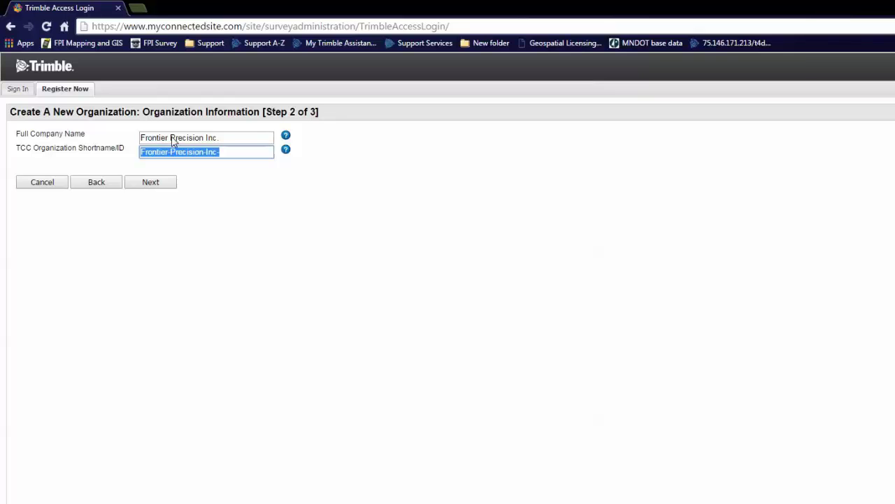
pyautogui.write('Frontier')
pyautogui.click(153, 187)
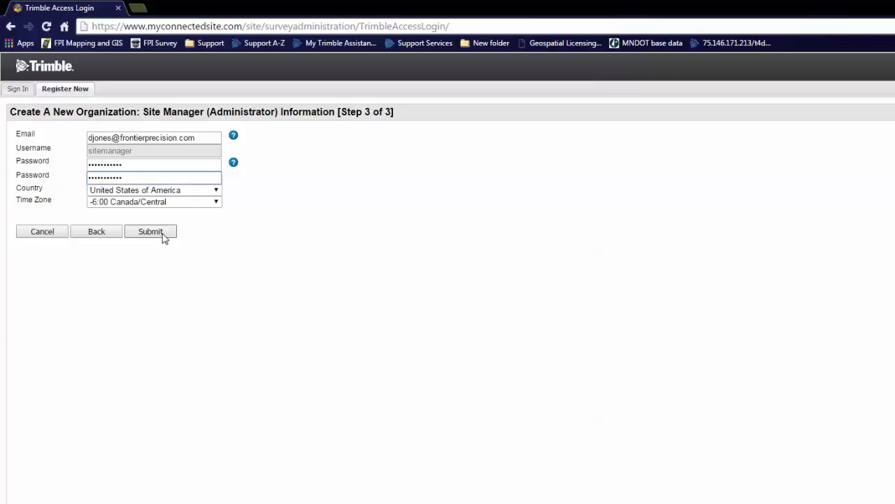
pyautogui.click(163, 235)
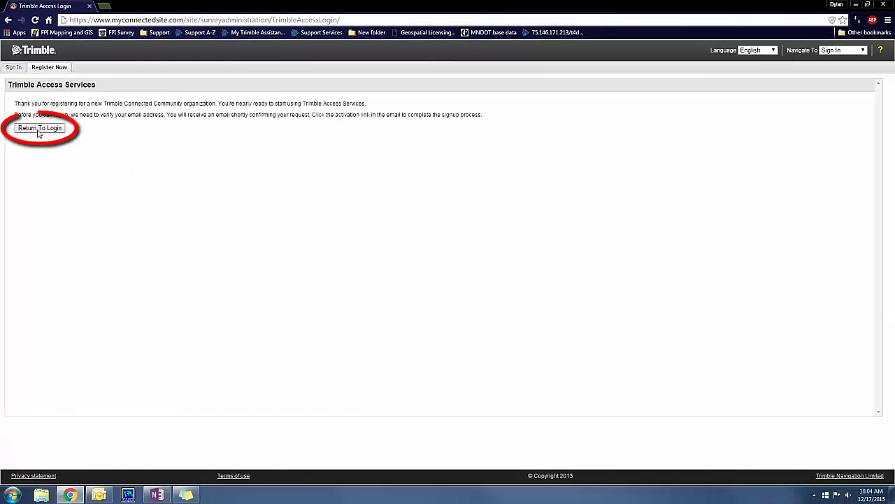
pyautogui.click(39, 132)
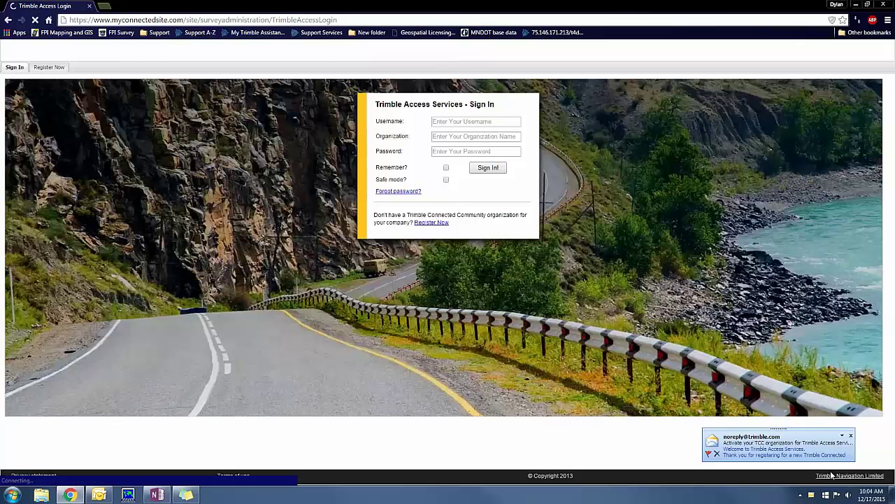
# Follow the link in the Outlook activation email to activate the Frontier organization.
pyautogui.click(788, 452)
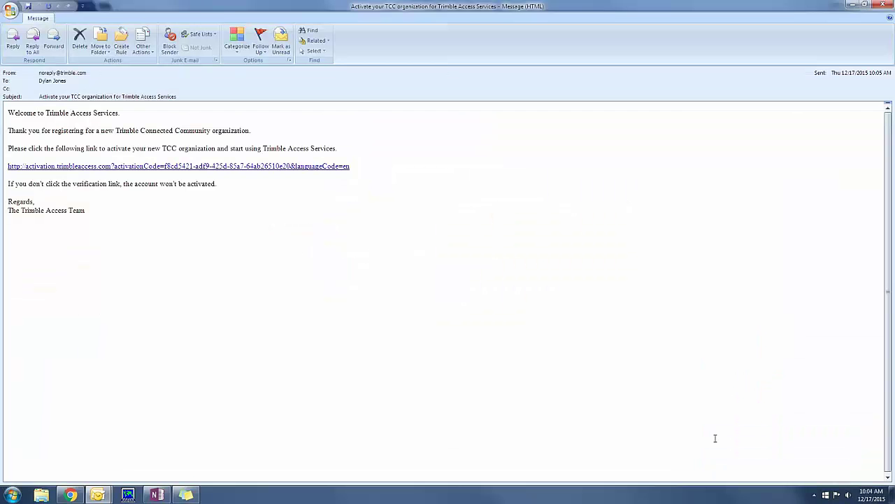
pyautogui.click(206, 172)
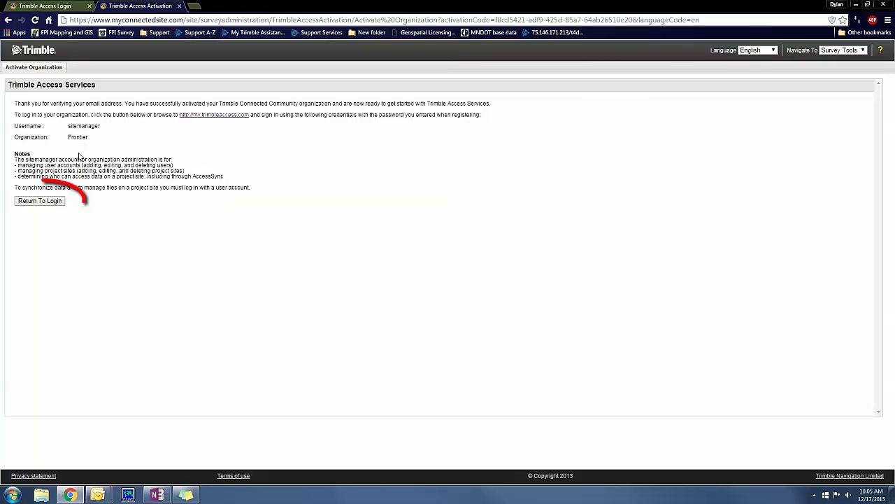
# Sign in as site manager with the password remembered and saved, then accept the Terms of Use.
pyautogui.click(38, 204)
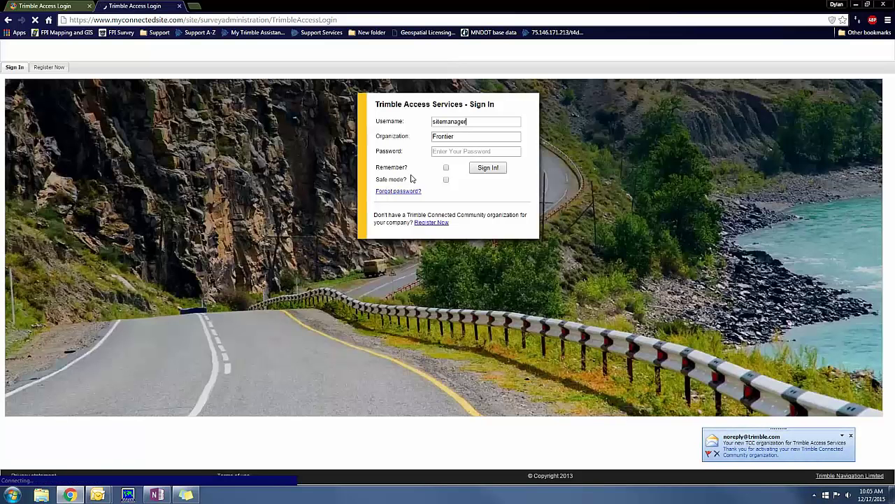
pyautogui.click(452, 152)
pyautogui.write('••••••••')
pyautogui.click(446, 168)
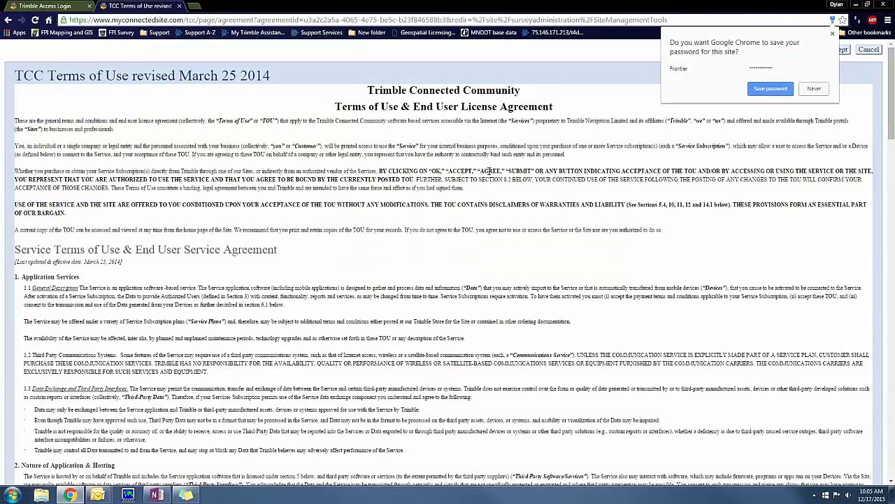
pyautogui.click(770, 89)
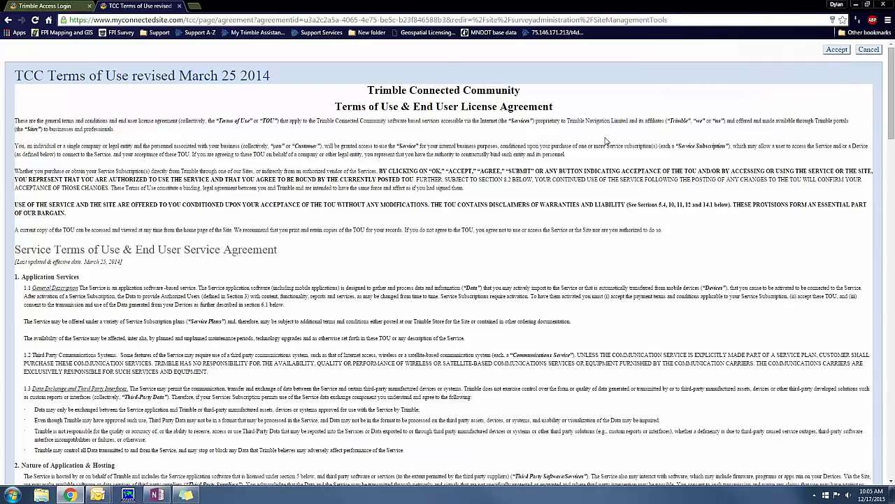
pyautogui.click(837, 53)
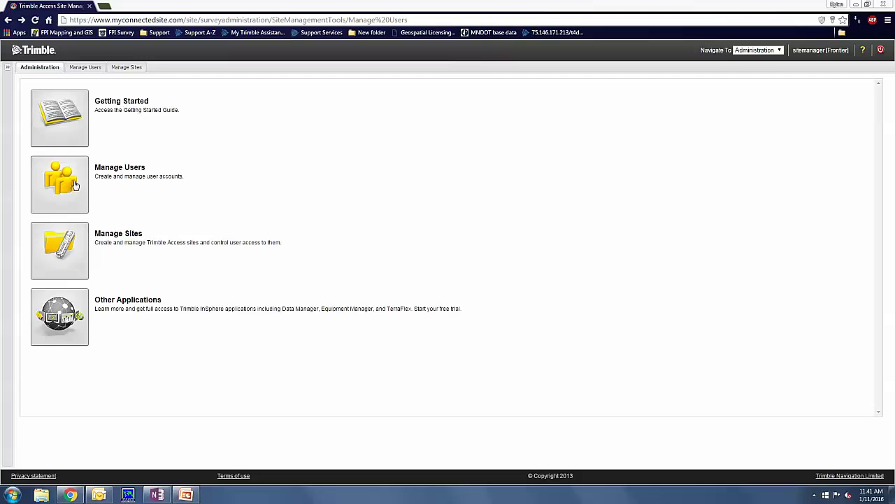
# Add a new user account with Maple Grove as its default site, then return to Administration.
pyautogui.click(70, 183)
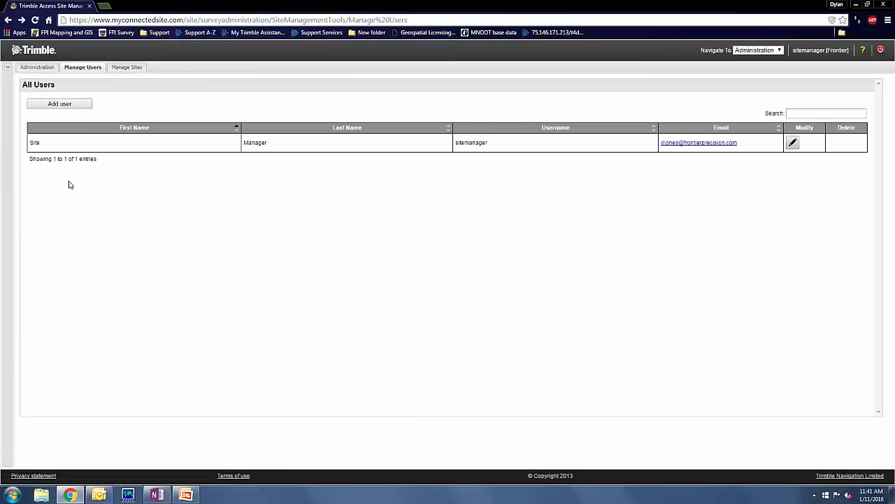
pyautogui.click(61, 104)
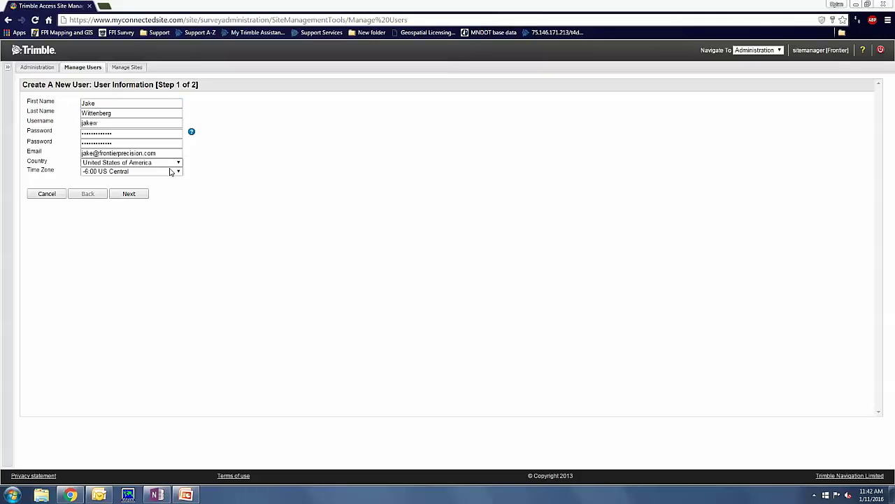
pyautogui.click(129, 193)
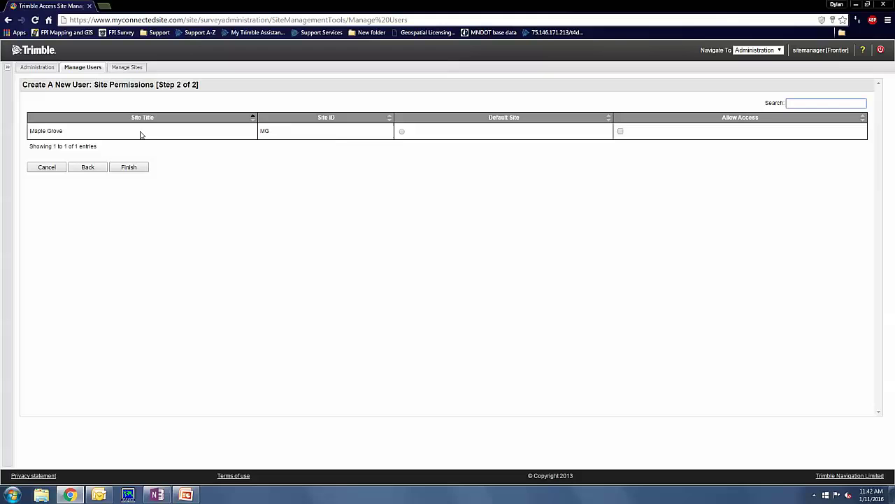
pyautogui.click(402, 132)
pyautogui.click(131, 168)
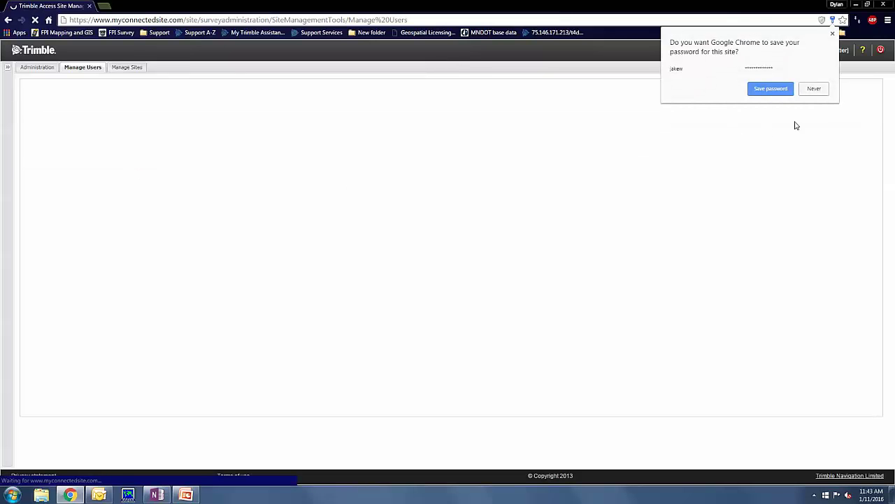
pyautogui.click(833, 33)
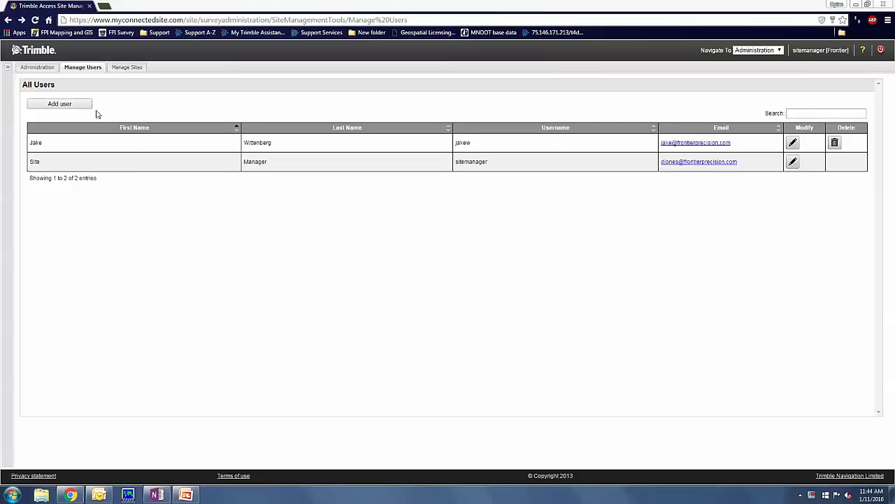
pyautogui.click(40, 69)
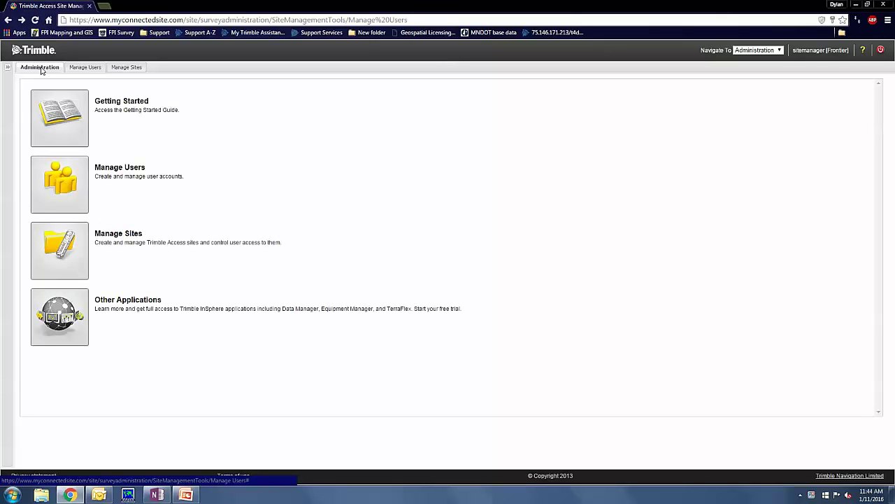
# Start a new site named Highway with description 'Project for Highway 35 Site'.
pyautogui.click(67, 260)
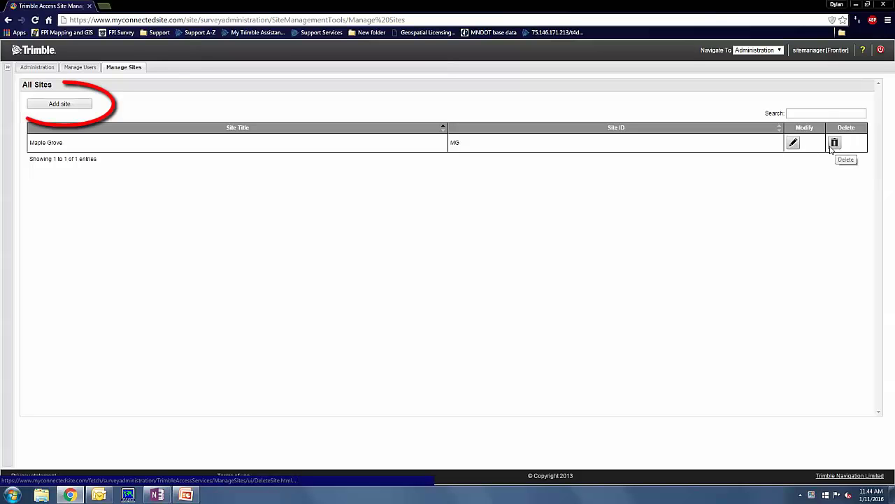
pyautogui.click(55, 106)
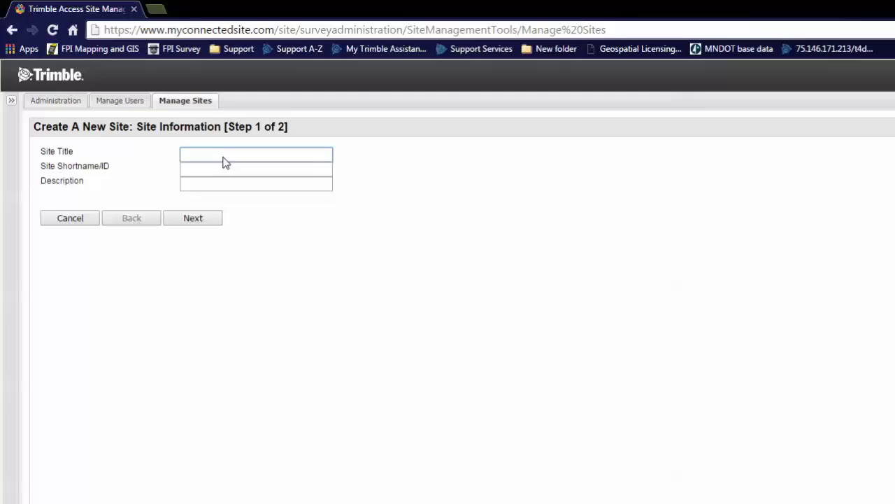
pyautogui.write('Highway 35')
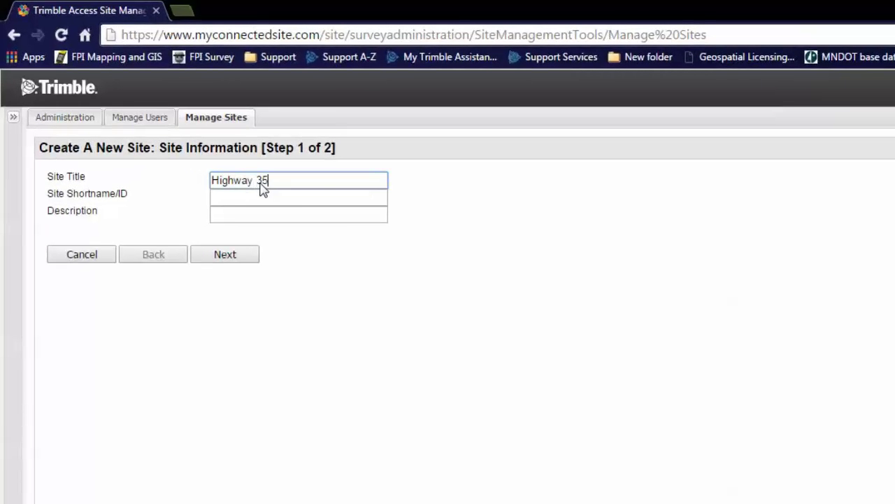
pyautogui.press('Tab')
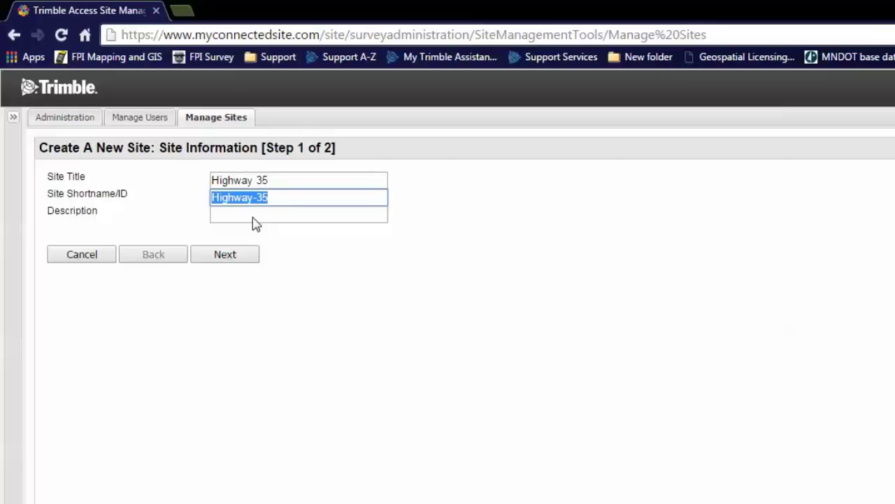
pyautogui.click(253, 217)
pyautogui.write('Project')
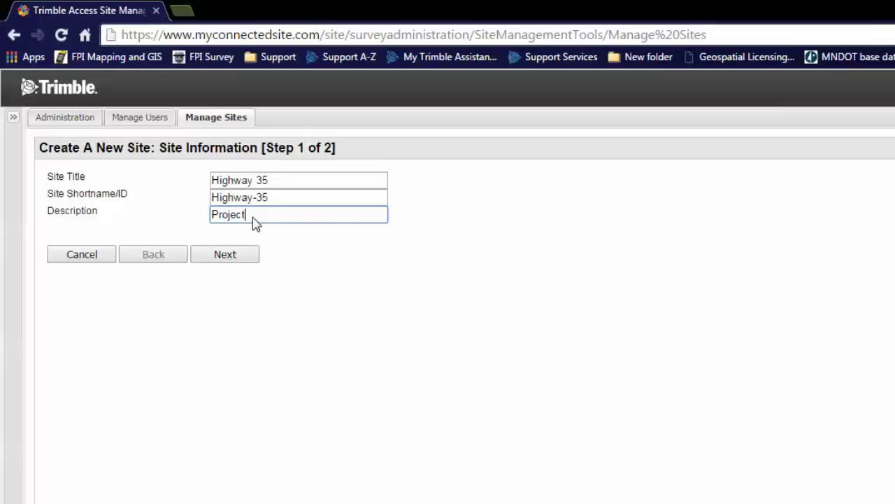
pyautogui.write(' for Highway Site')
pyautogui.click(309, 215)
pyautogui.write('35')
# Allow the listed user access to the new site and finish creating it.
pyautogui.click(228, 254)
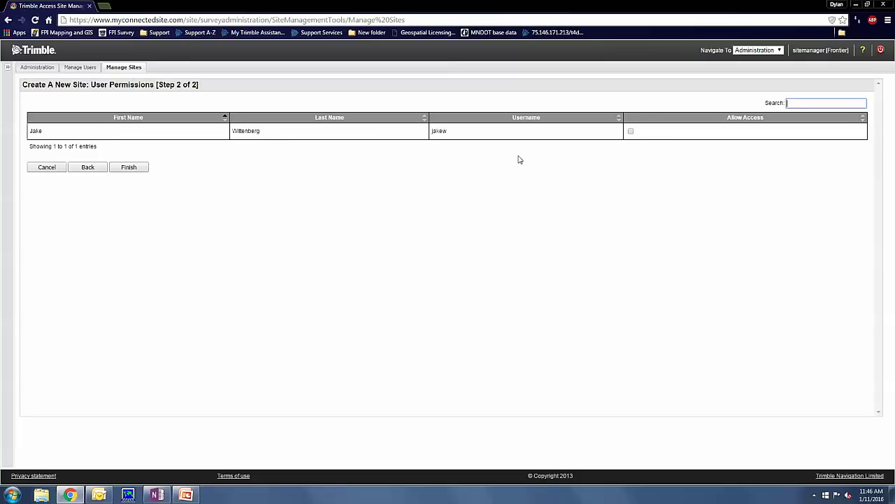
pyautogui.click(631, 132)
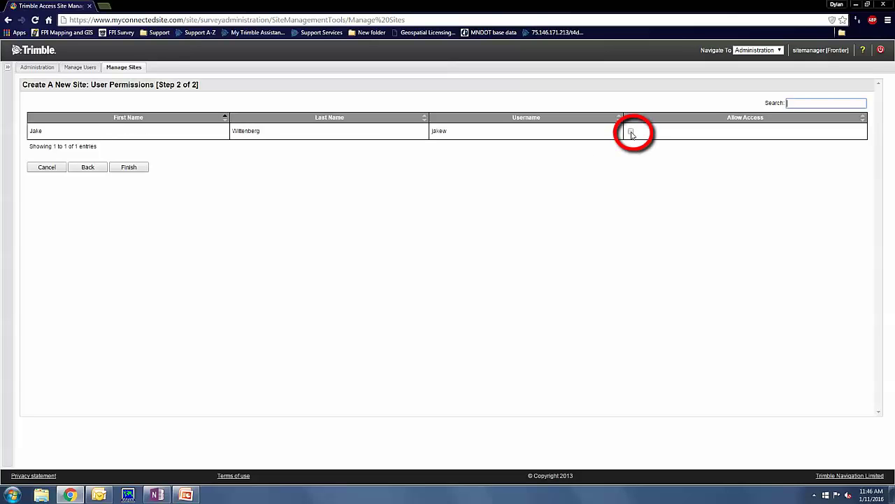
pyautogui.click(631, 132)
pyautogui.click(130, 167)
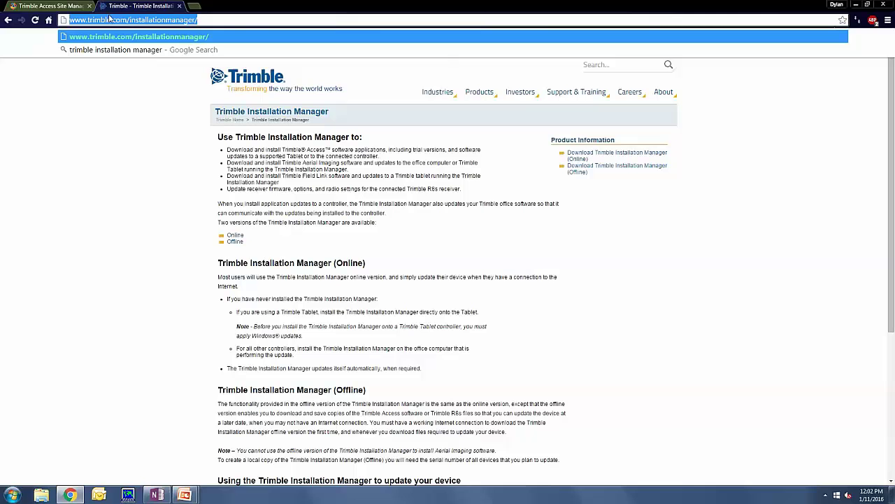
pyautogui.click(121, 38)
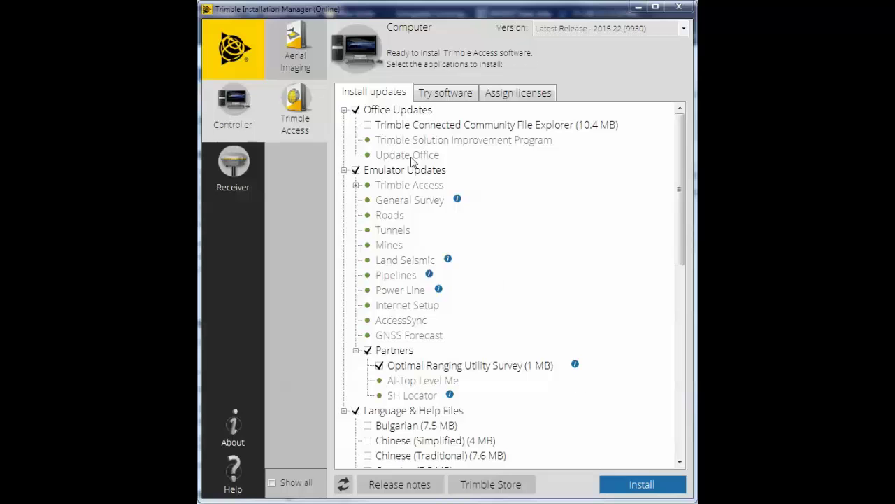
# Install the Trimble Connected Community File Explorer office update.
pyautogui.click(367, 126)
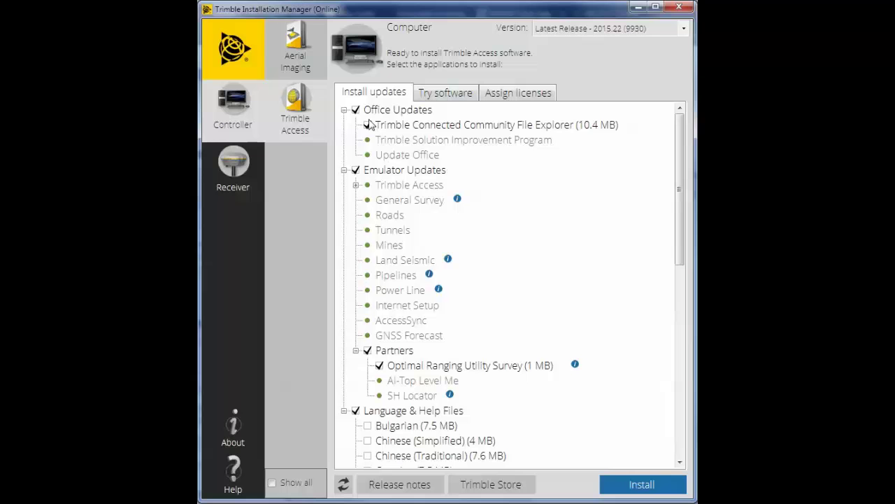
pyautogui.click(643, 490)
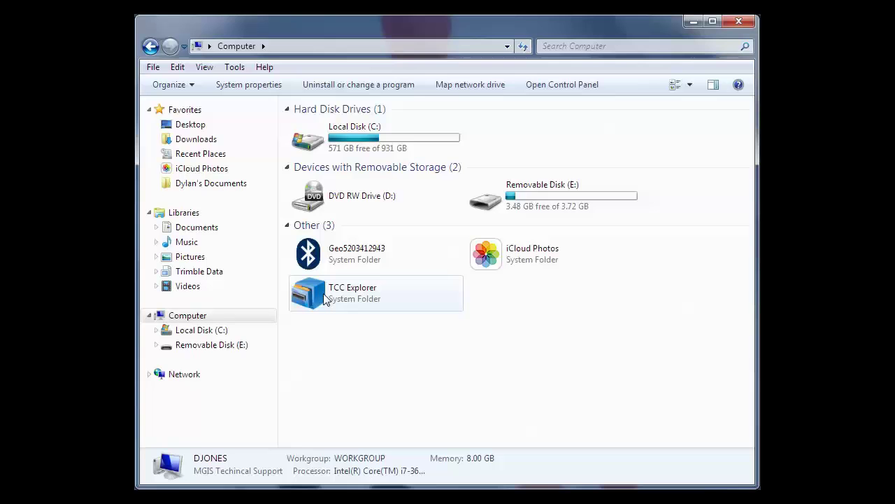
# Log in to TCC Explorer with the member ID, organization Frontier and password, without remembering the password.
pyautogui.click(326, 298)
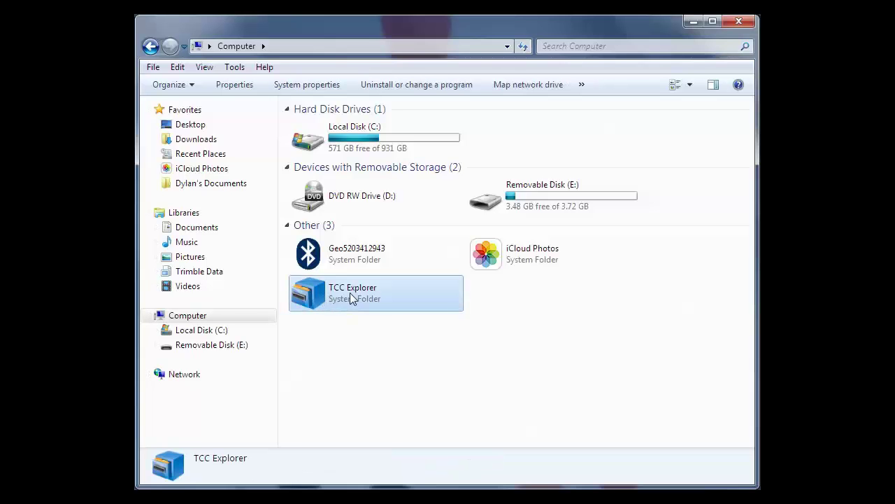
pyautogui.doubleClick(350, 294)
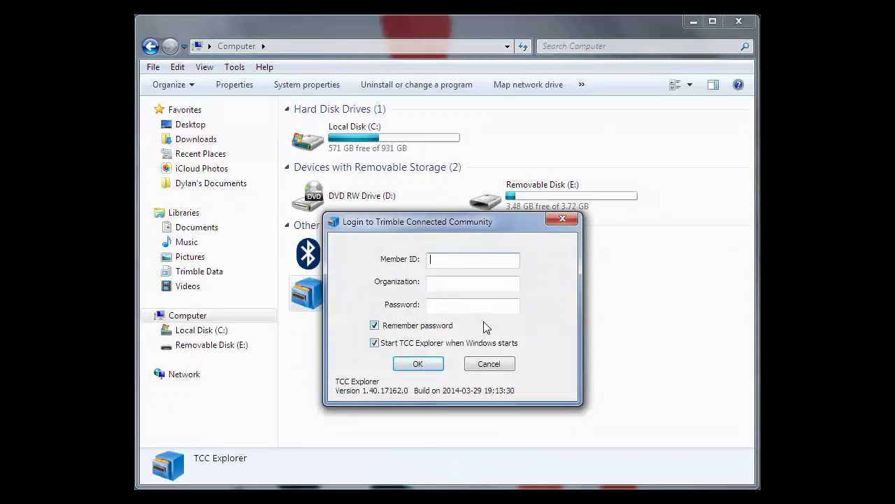
pyautogui.write('jak')
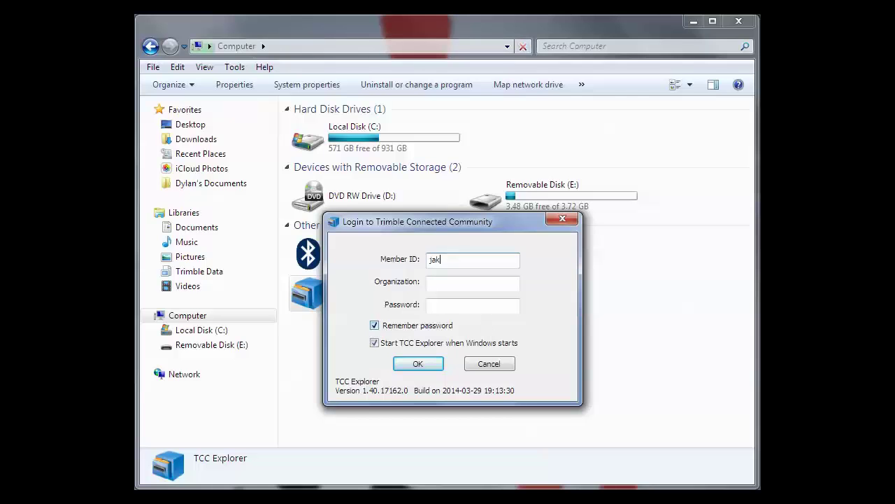
pyautogui.write('ew')
pyautogui.click(473, 283)
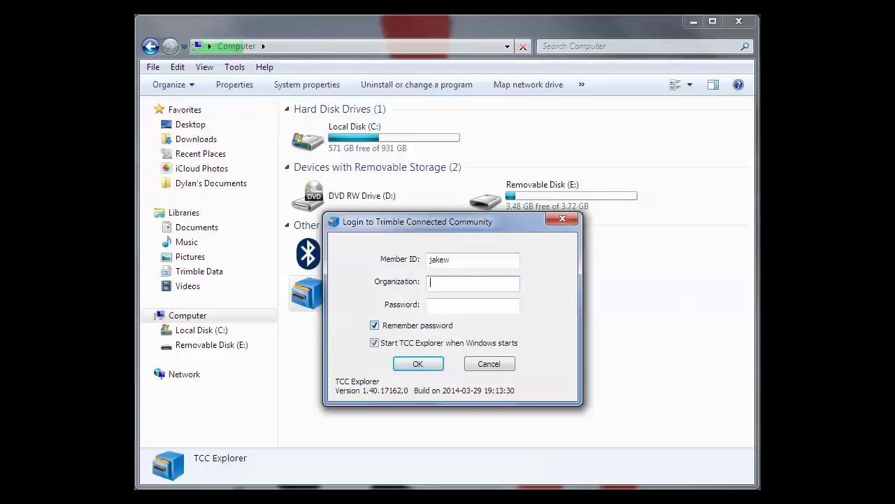
pyautogui.write('Frontier')
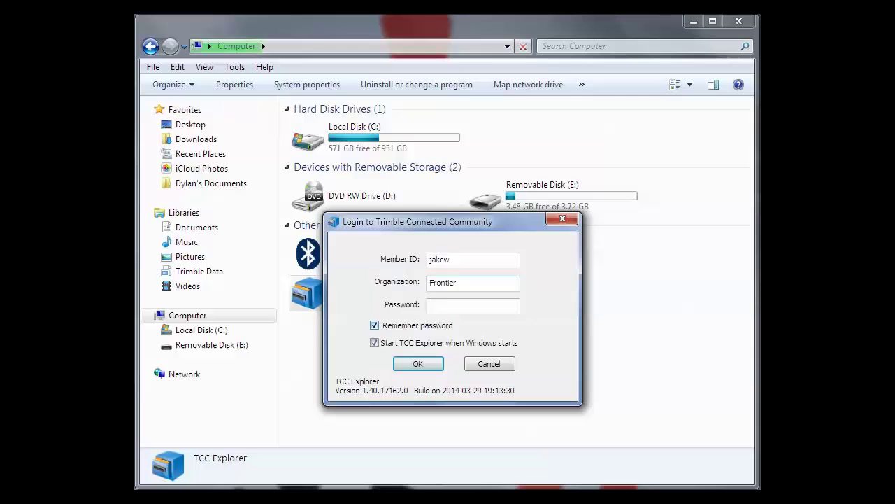
pyautogui.click(472, 305)
pyautogui.write('••••')
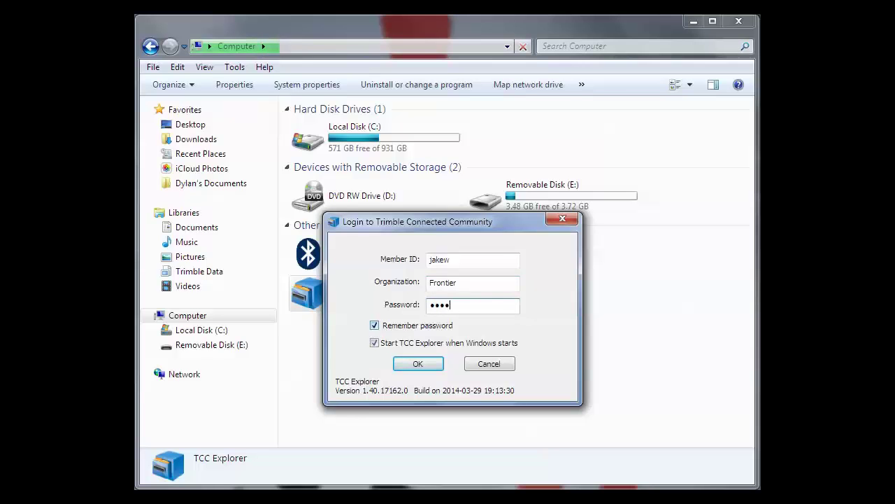
pyautogui.write('•••••••••')
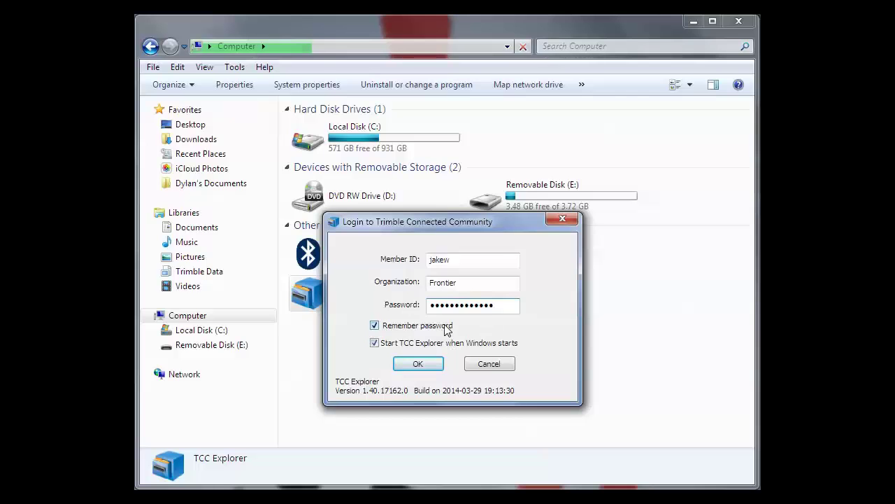
pyautogui.click(406, 328)
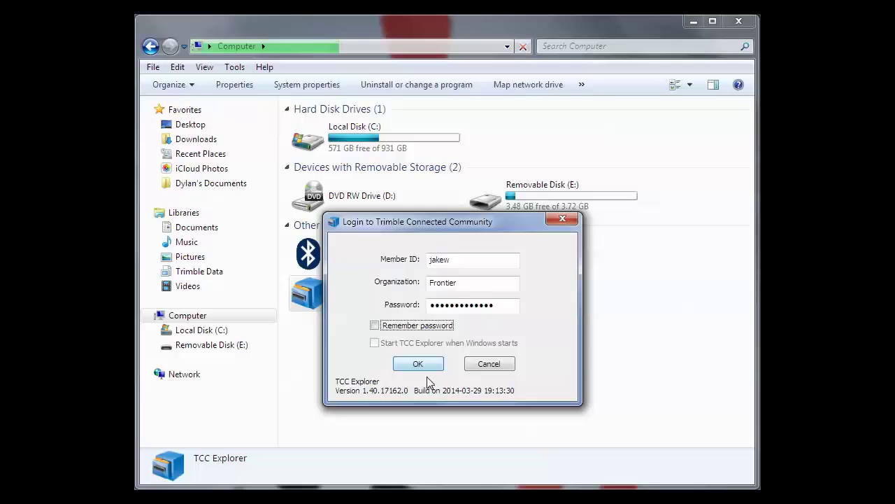
pyautogui.click(431, 369)
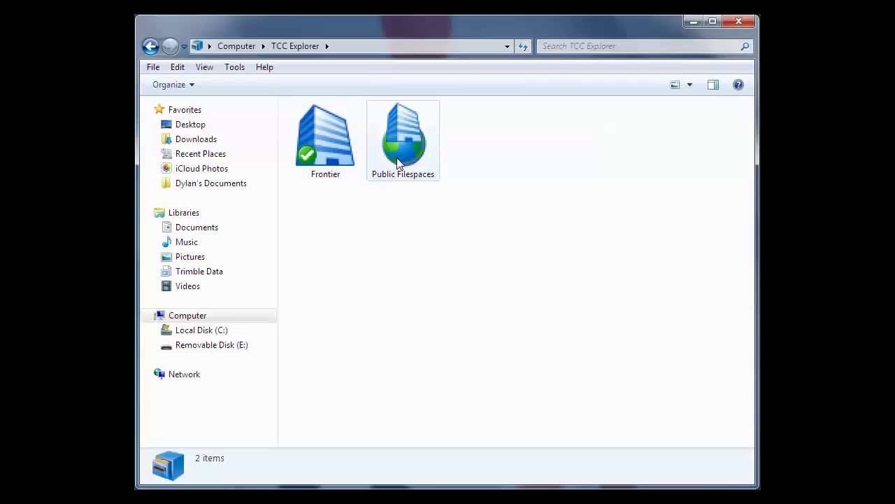
# Browse Frontier > Highway-35 > the user's folder > To The Field in TCC Explorer.
pyautogui.doubleClick(333, 154)
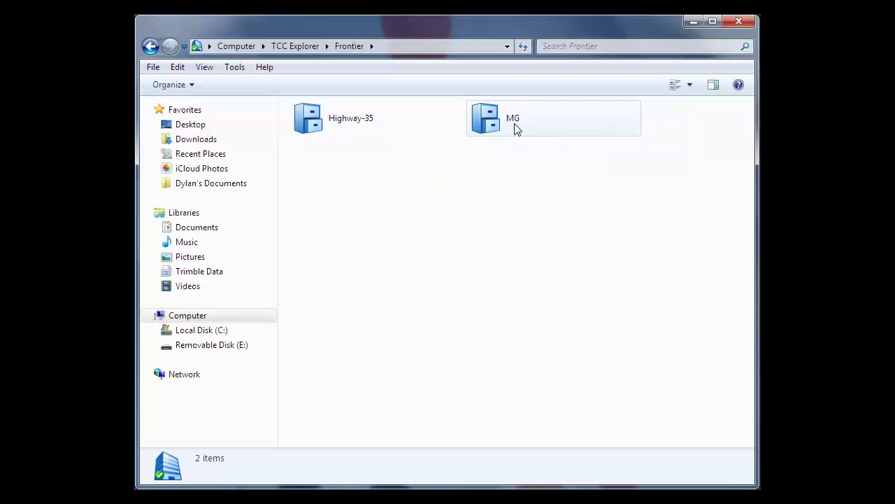
pyautogui.moveTo(516, 128)
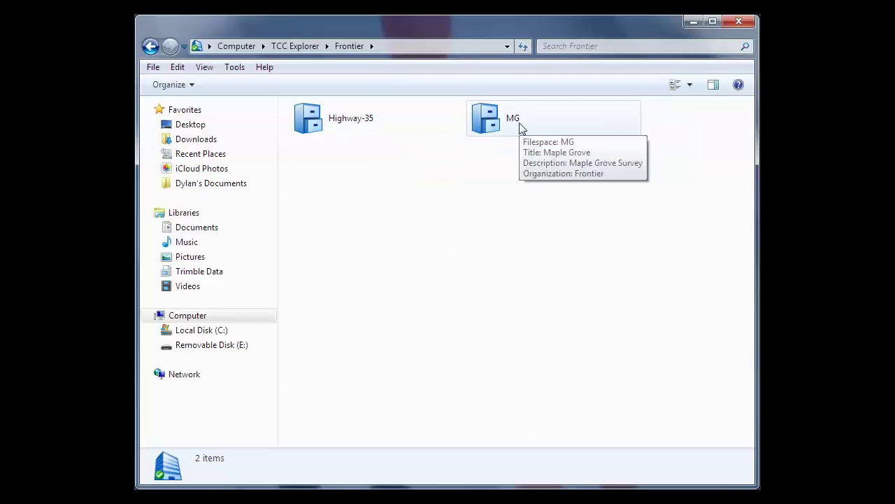
pyautogui.doubleClick(336, 123)
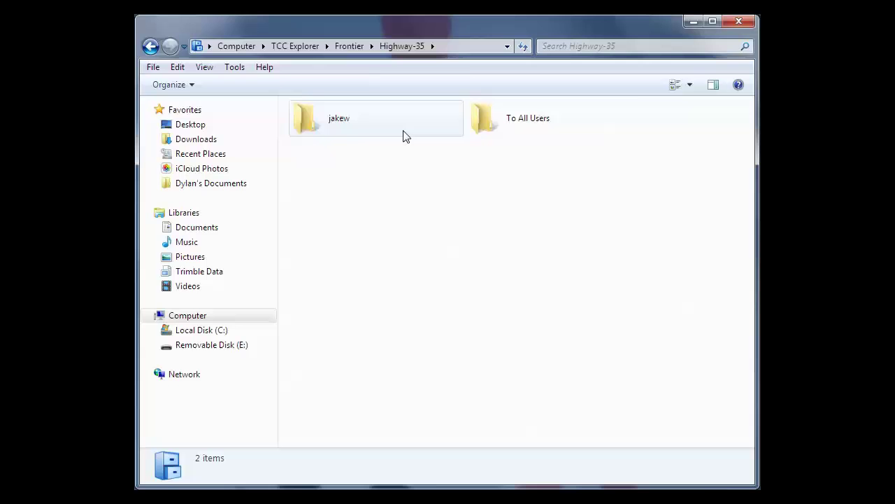
pyautogui.moveTo(514, 130)
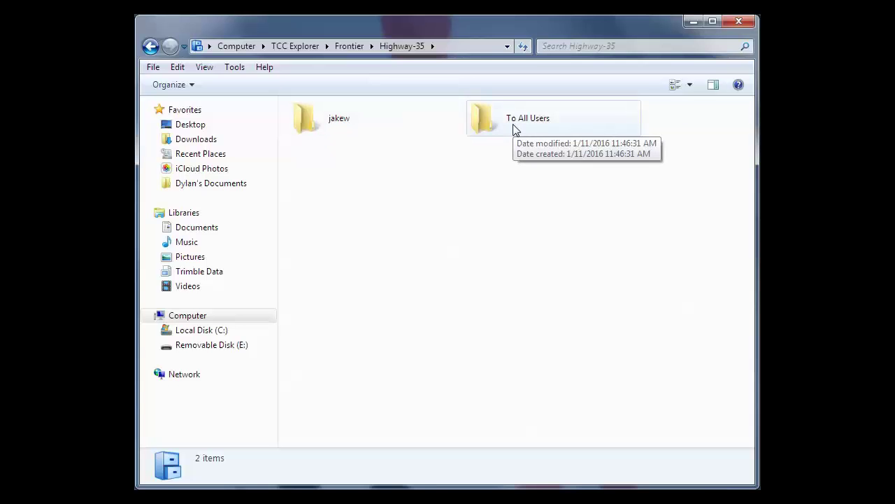
pyautogui.doubleClick(344, 120)
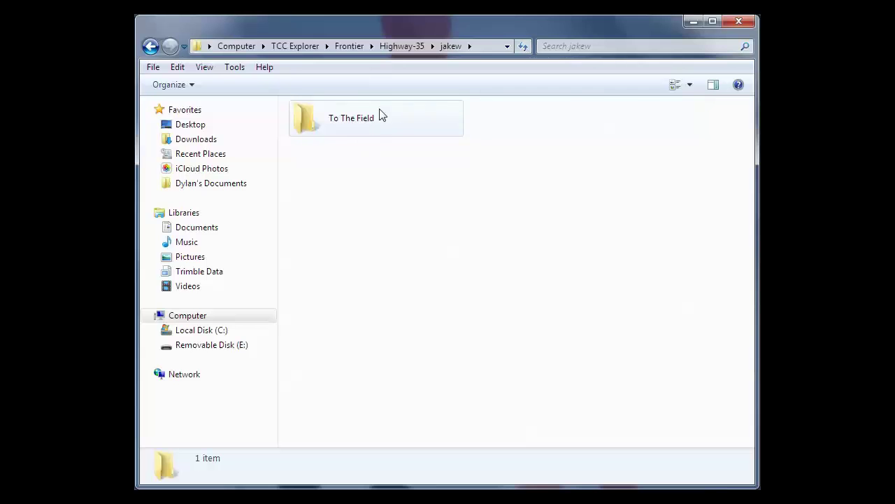
pyautogui.doubleClick(353, 129)
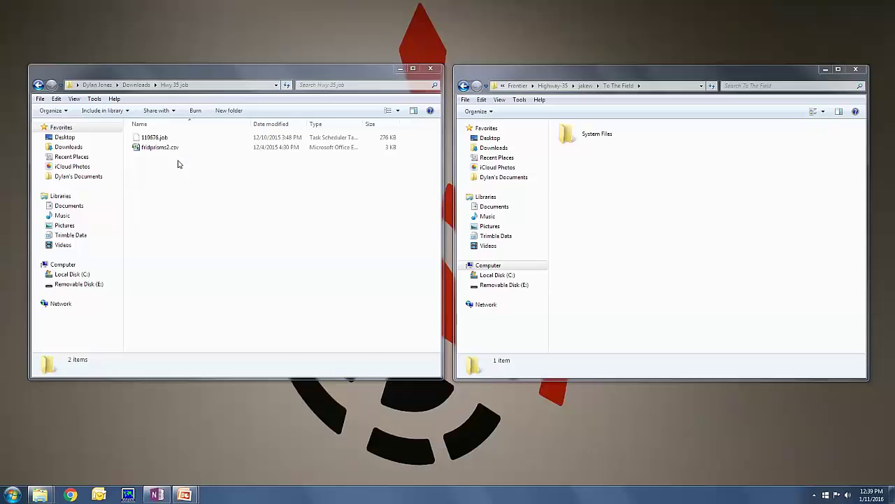
# Select both files in the Hwy 35 job folder and drag them into the To The Field folder.
pyautogui.click(170, 147)
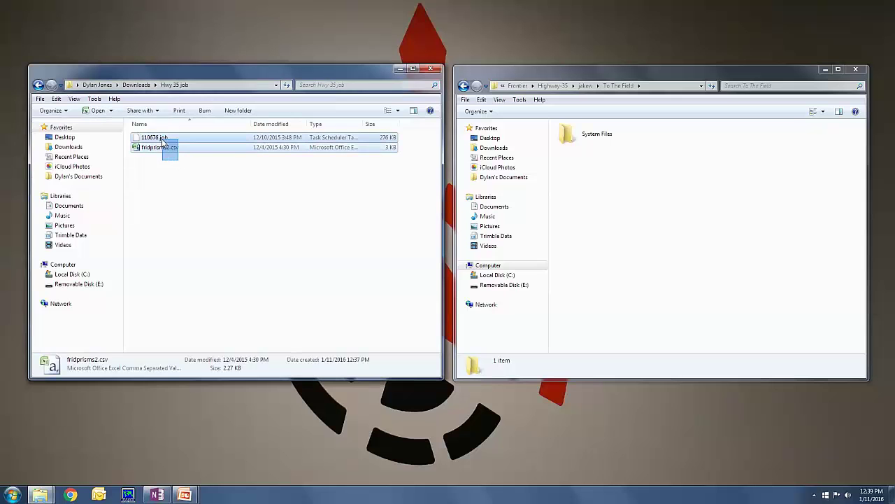
pyautogui.hotkey('ctrl', 'a')
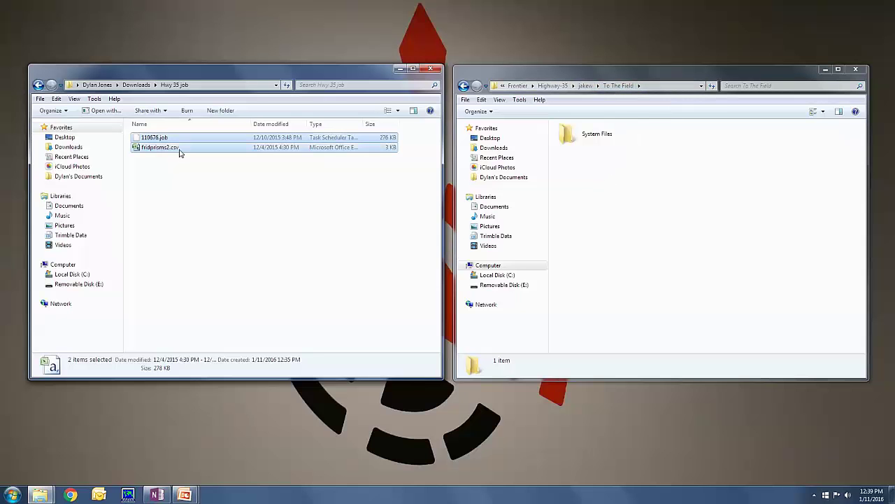
pyautogui.moveTo(179, 149); pyautogui.dragTo(600, 210)
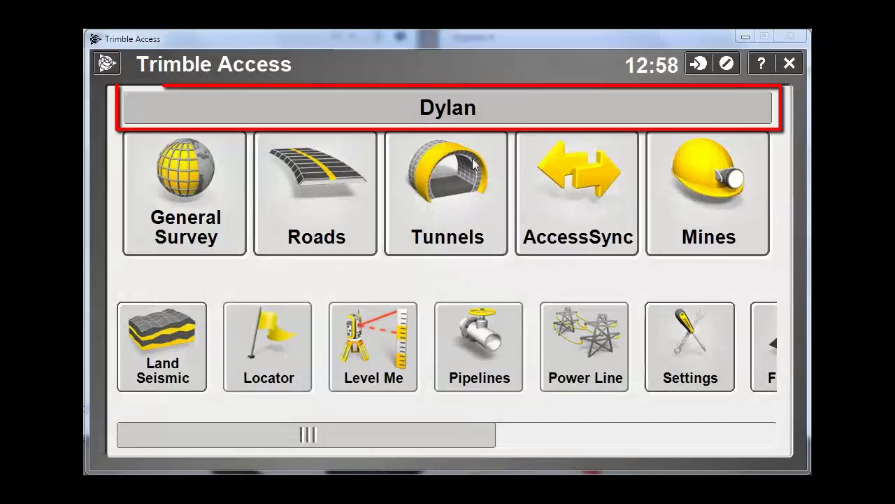
# Switch to online login and enter the Frontier organization and the username.
pyautogui.click(453, 112)
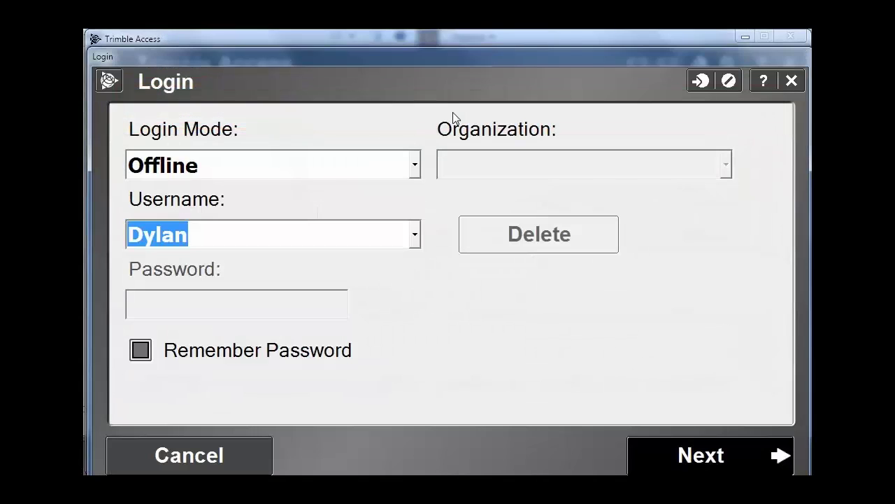
pyautogui.click(392, 172)
pyautogui.click(330, 192)
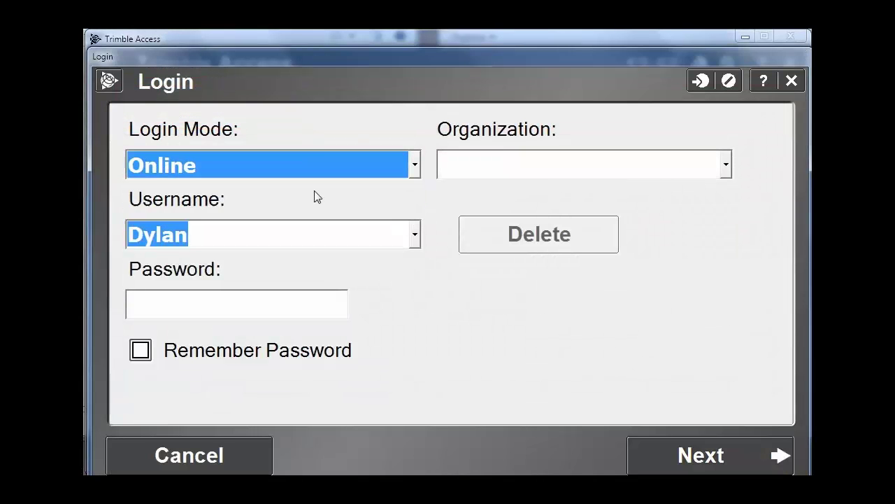
pyautogui.click(480, 162)
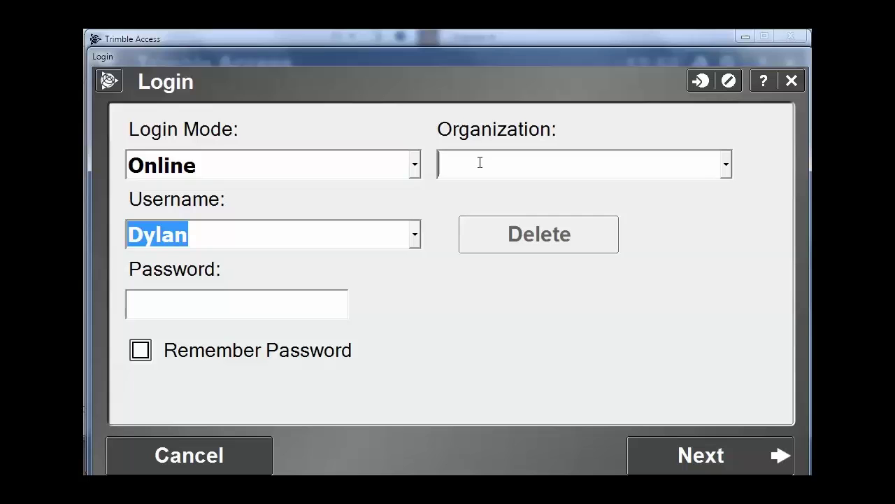
pyautogui.write('Frontier')
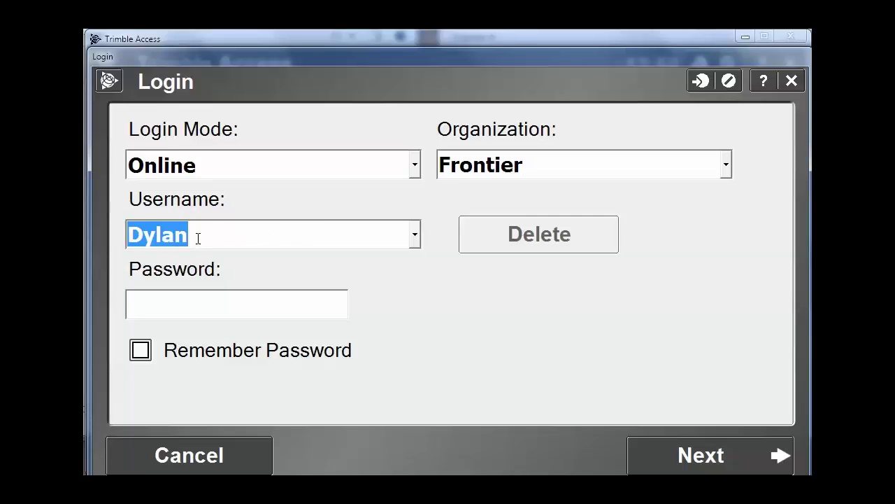
pyautogui.write('jake2')
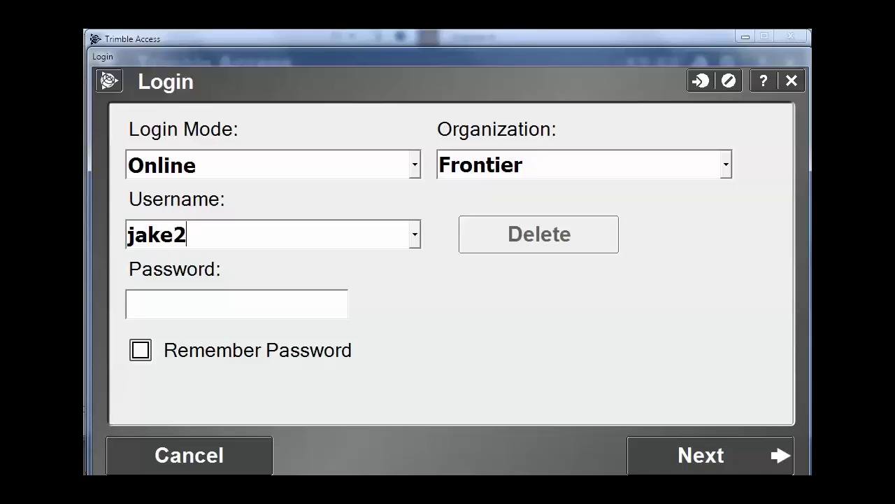
pyautogui.press('BackSpace')
pyautogui.write('w')
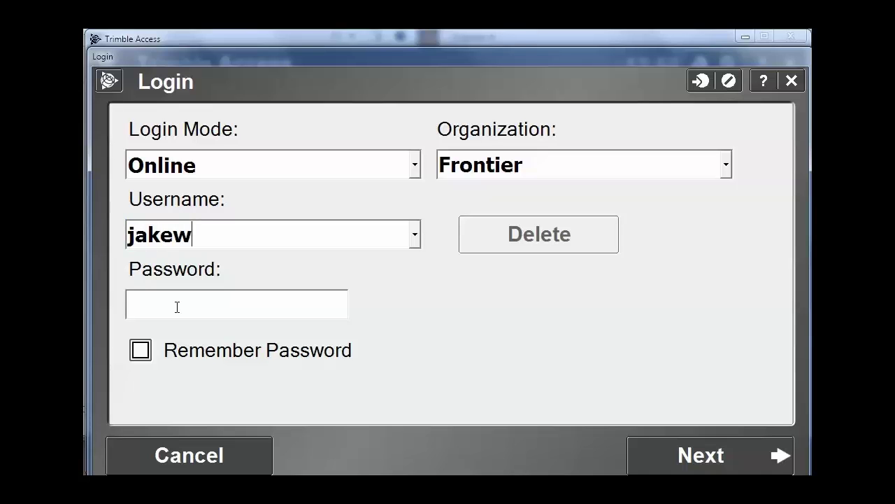
# Enter the password, tick Remember Password and submit the login details.
pyautogui.click(220, 311)
pyautogui.write('*********')
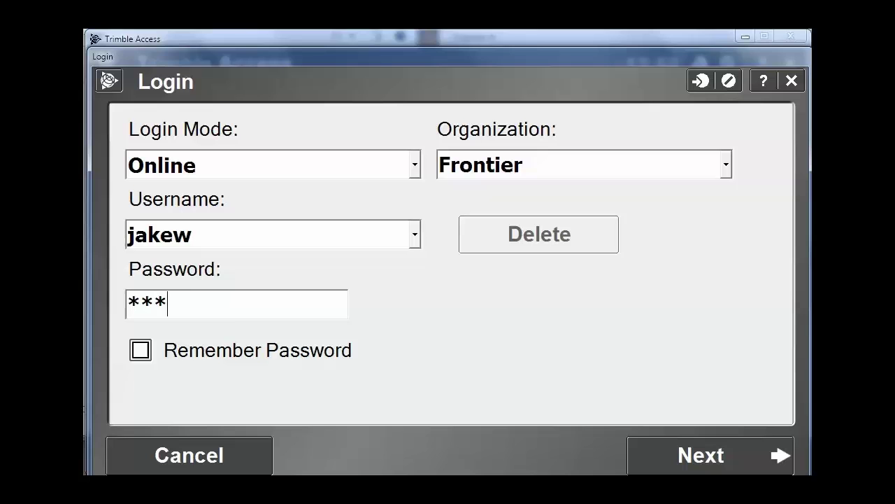
pyautogui.write('****')
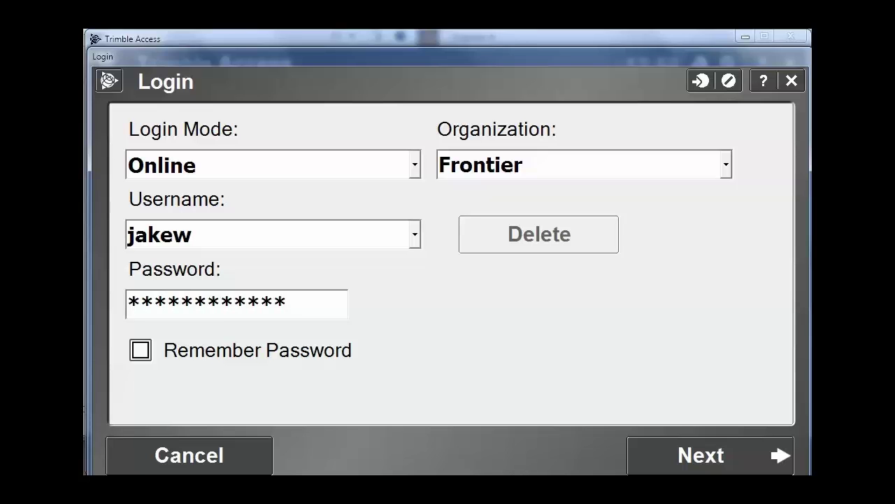
pyautogui.click(222, 355)
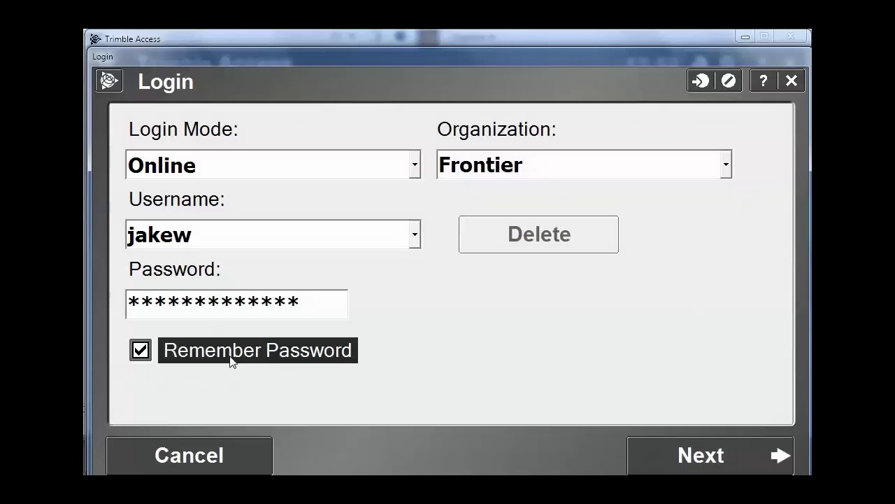
pyautogui.click(697, 455)
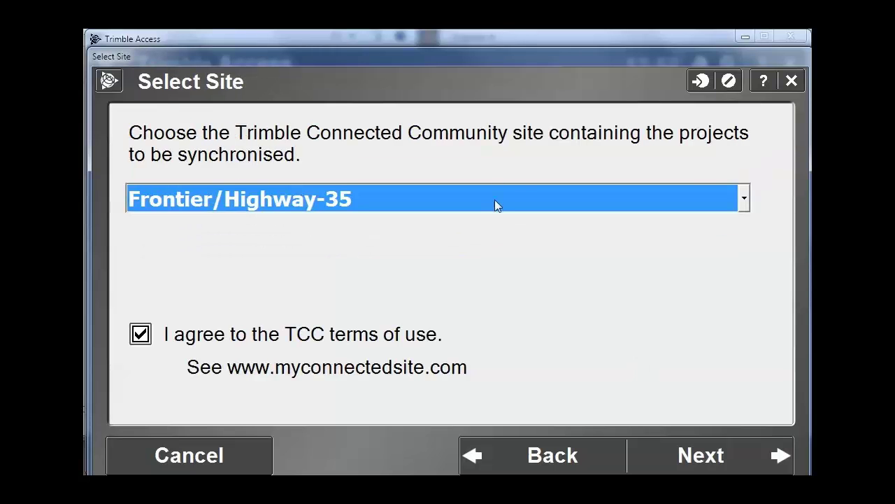
# Choose the Frontier/Highway-35 site and finish logging in.
pyautogui.click(324, 199)
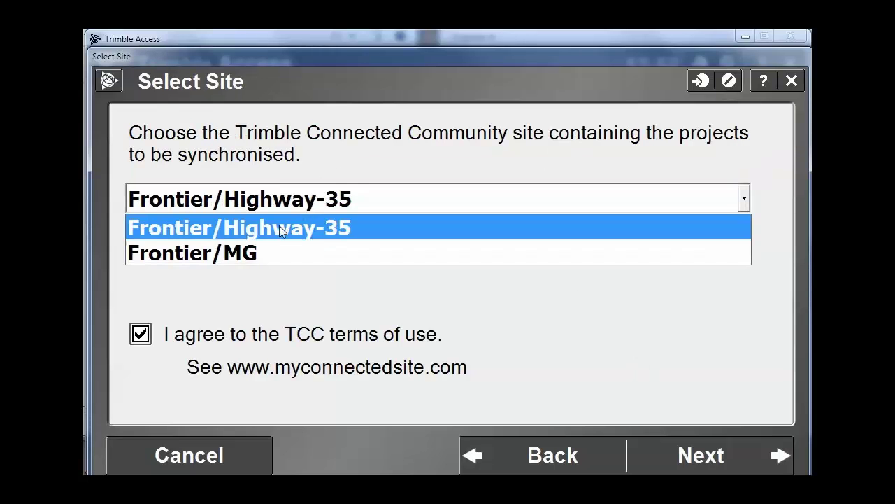
pyautogui.click(260, 233)
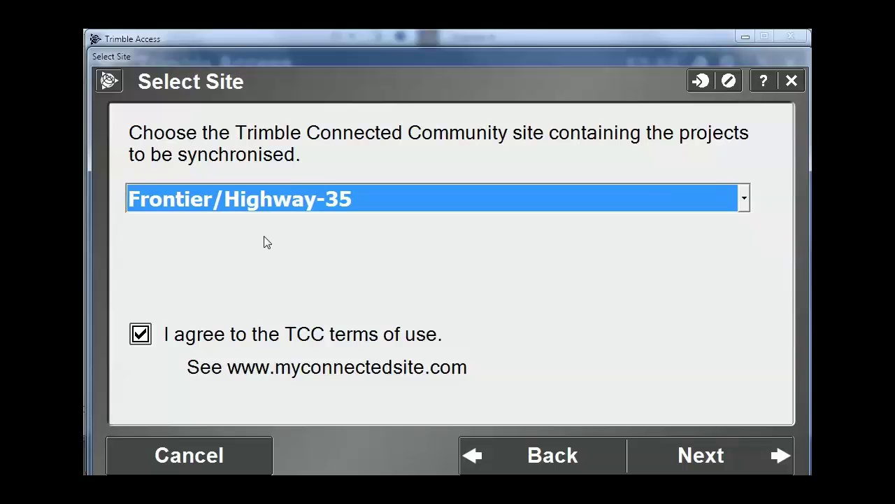
pyautogui.click(665, 459)
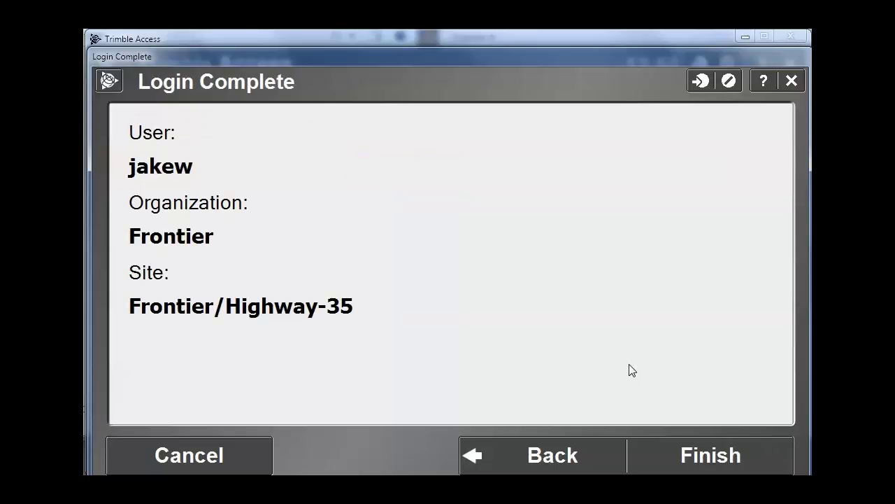
pyautogui.click(691, 454)
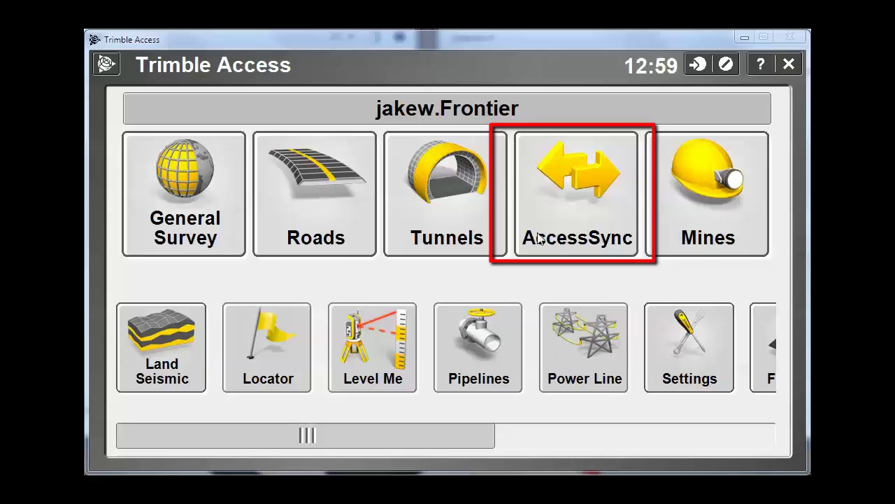
# Sync the user's folder in AccessSync and confirm in History that 110676.job and fridprisms2.csv arrived.
pyautogui.click(587, 214)
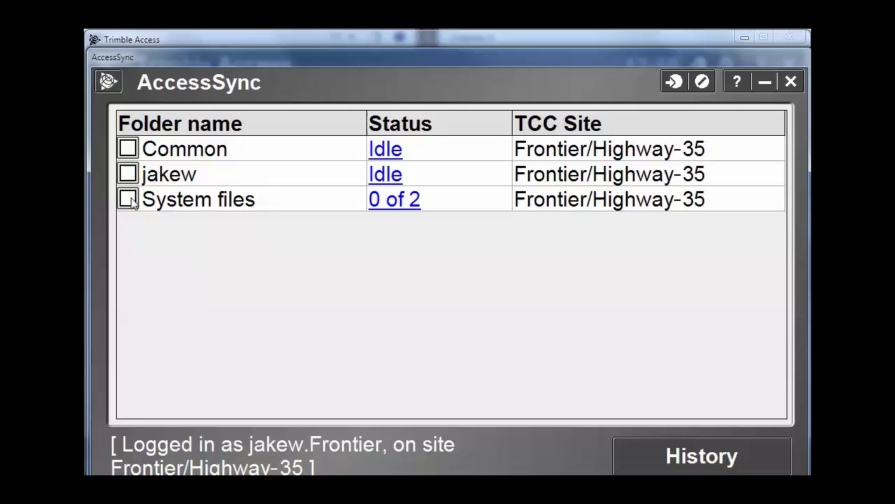
pyautogui.click(128, 174)
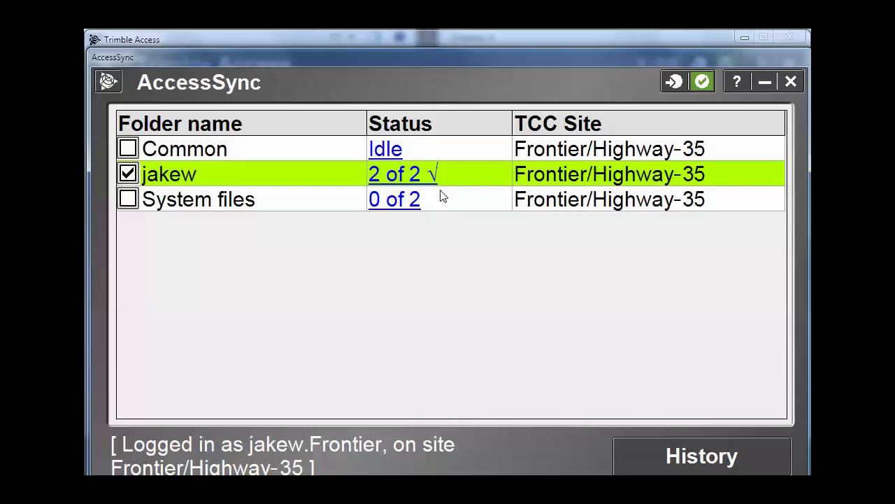
pyautogui.click(640, 462)
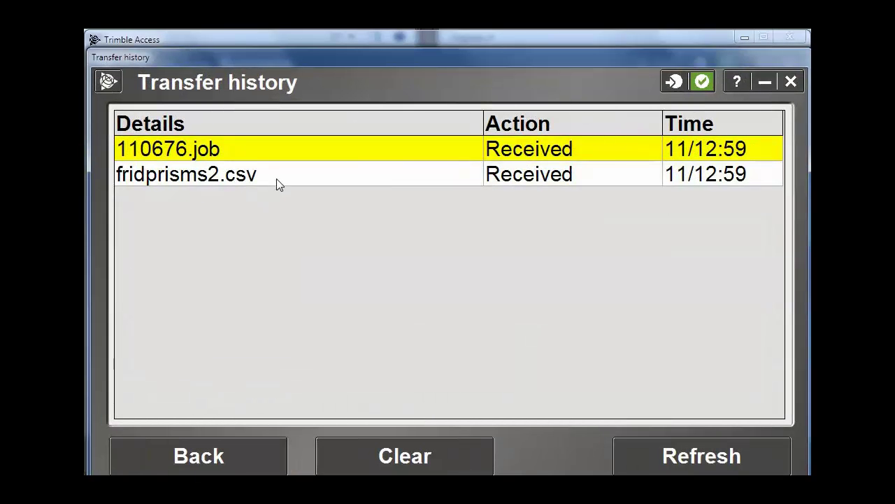
pyautogui.click(244, 456)
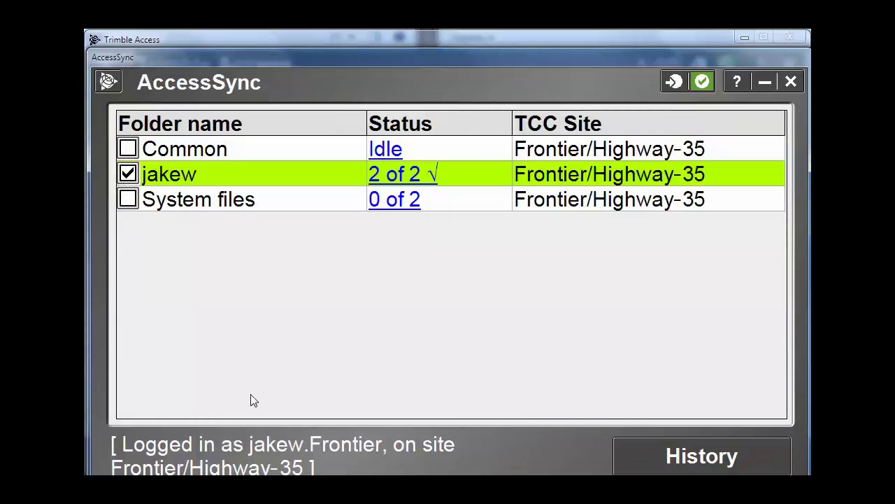
# Shut down AccessSync, then verify the user's Trimble Data folder holds 110676.job and fridprisms2.csv.
pyautogui.click(791, 83)
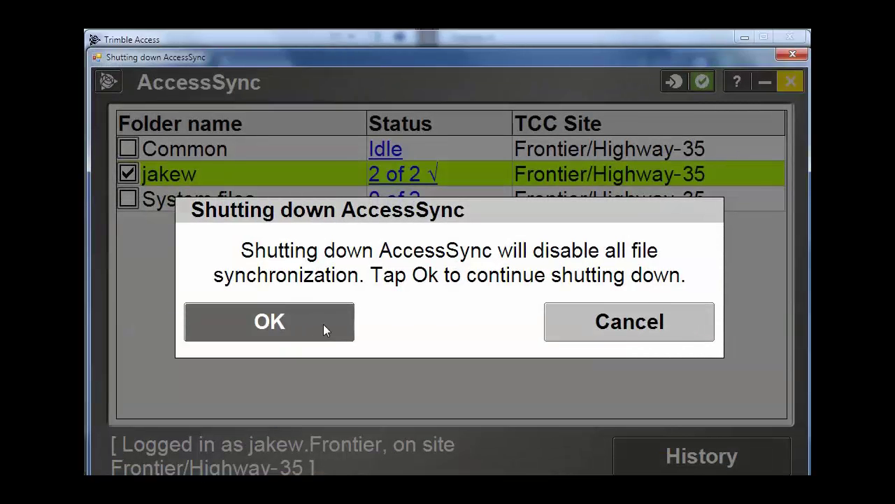
pyautogui.click(328, 325)
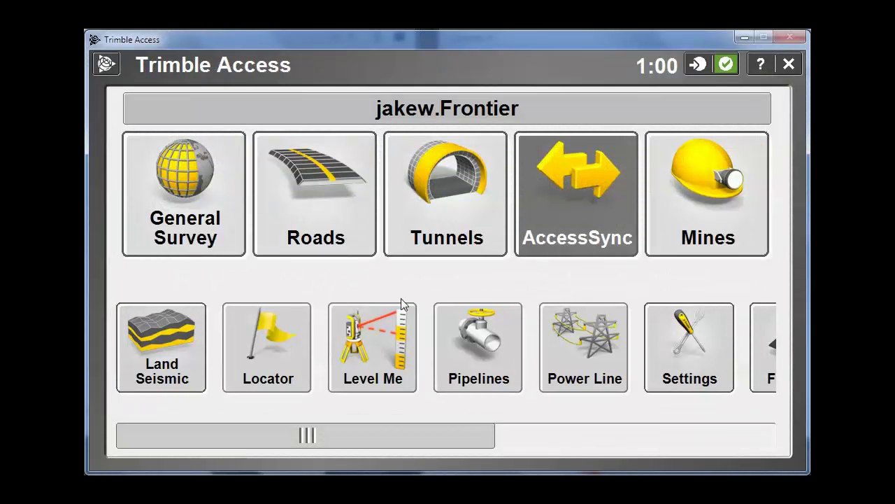
pyautogui.moveTo(422, 440); pyautogui.dragTo(668, 426)
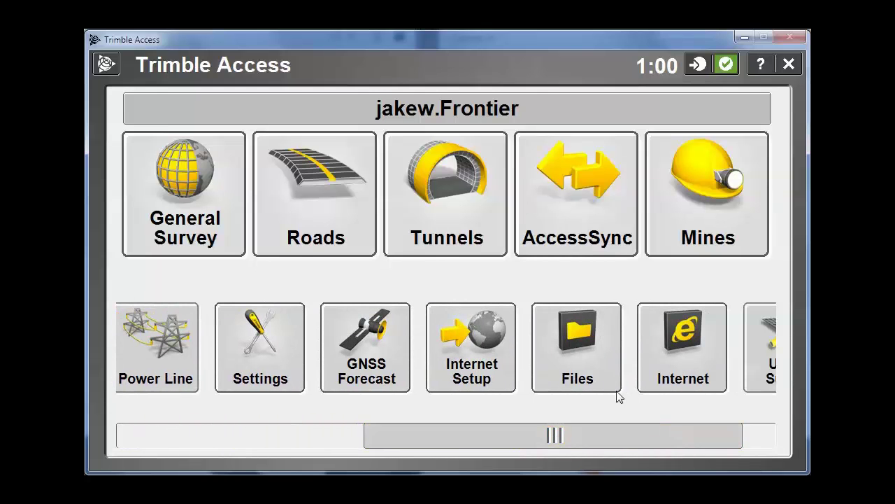
pyautogui.click(579, 360)
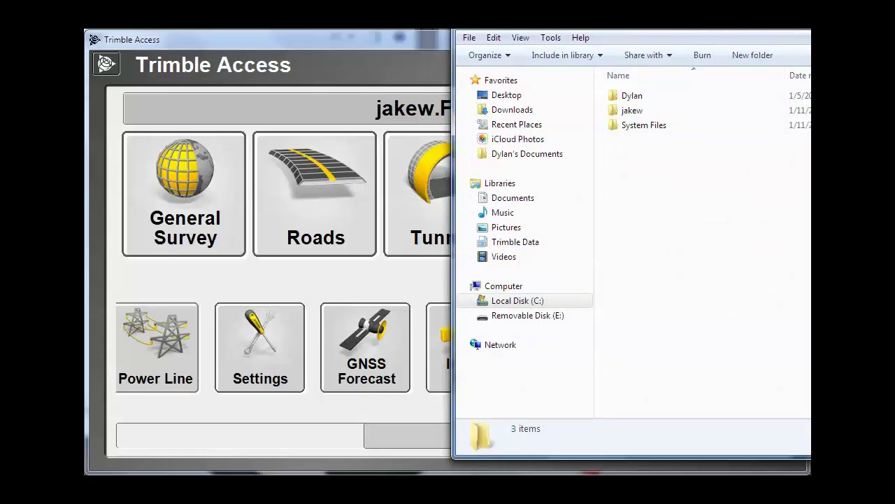
pyautogui.moveTo(615, 7); pyautogui.dragTo(444, 60)
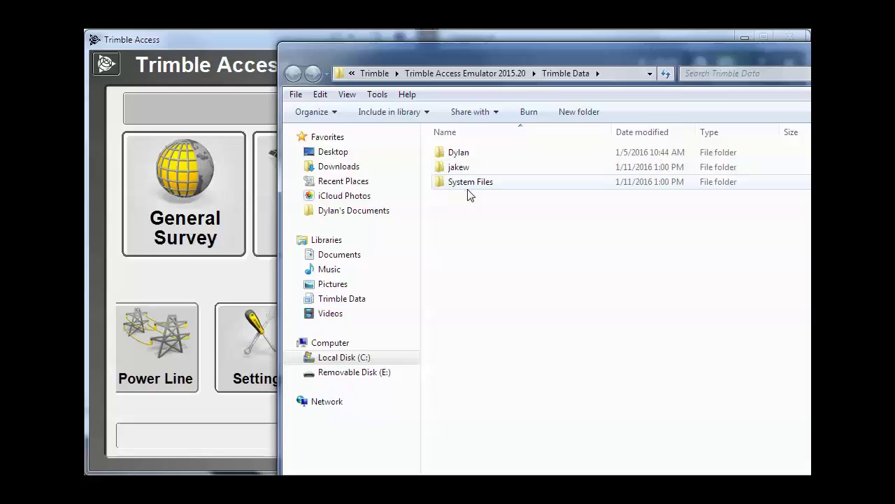
pyautogui.doubleClick(468, 169)
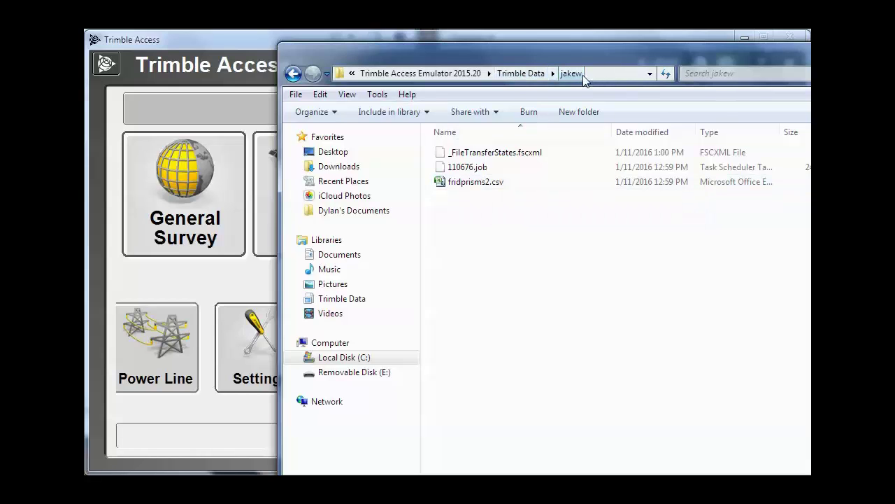
pyautogui.moveTo(609, 54); pyautogui.dragTo(501, 59)
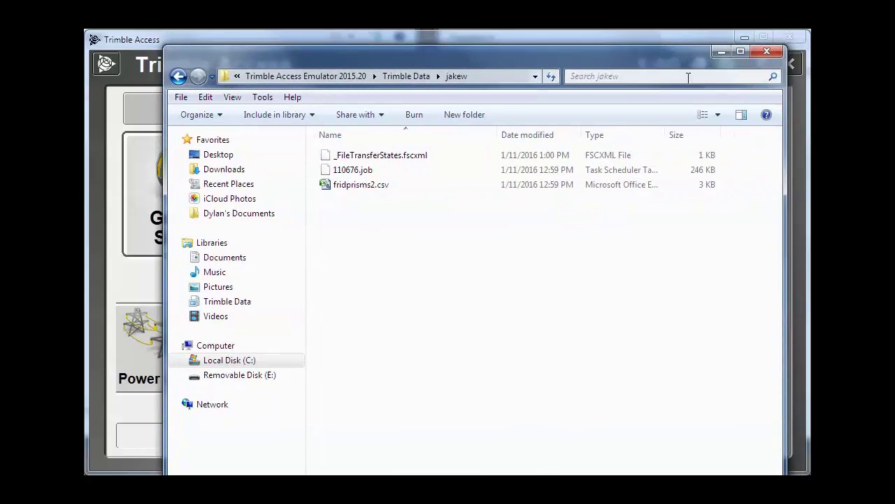
pyautogui.click(768, 53)
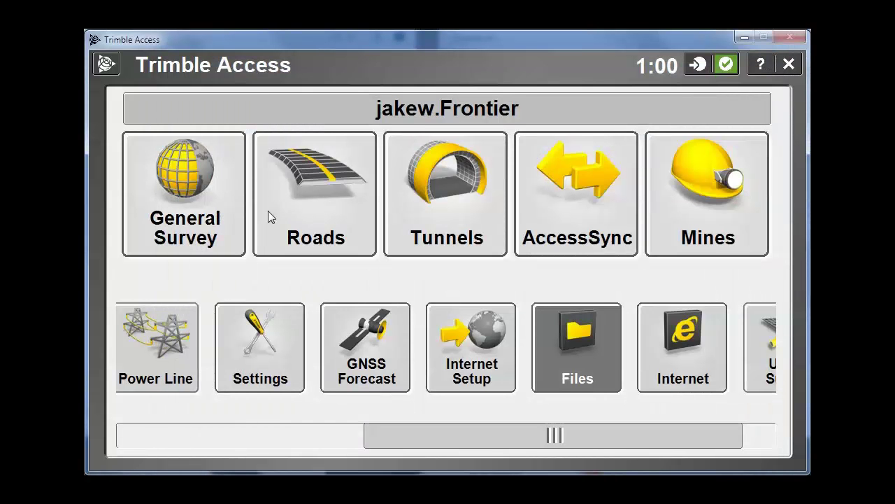
# Open job 110676 from the existing jobs list in General Survey.
pyautogui.click(192, 216)
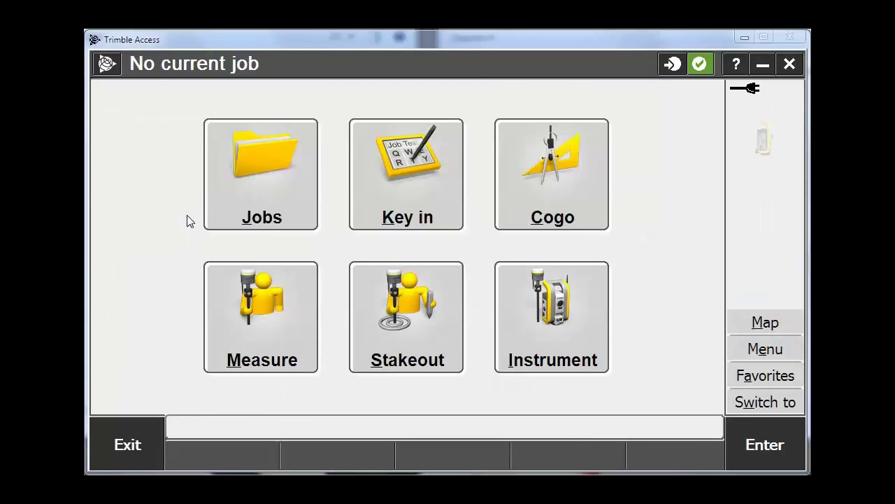
pyautogui.click(257, 204)
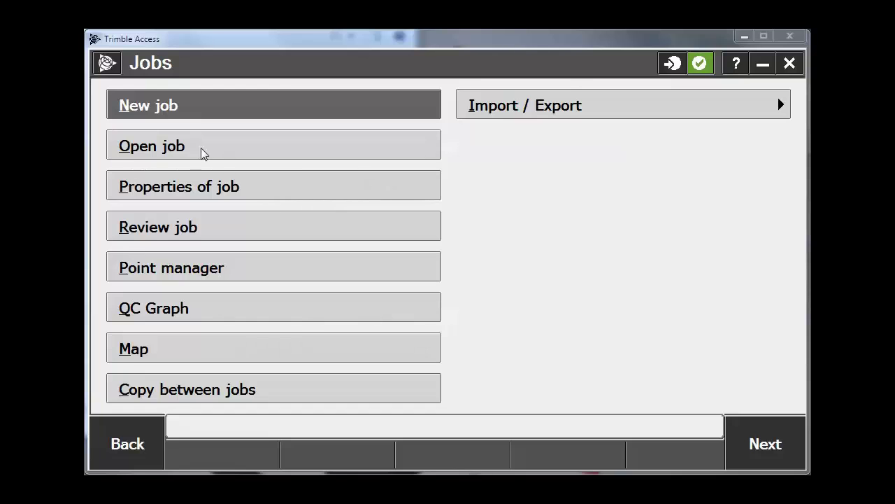
pyautogui.click(181, 145)
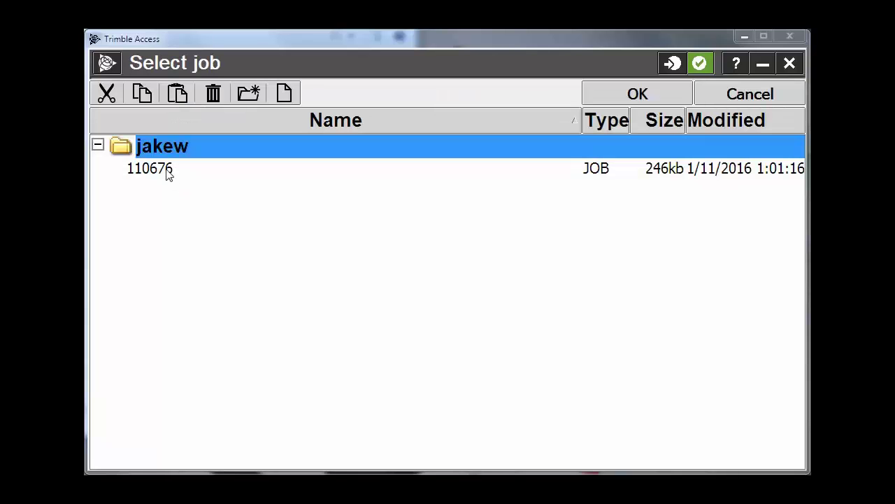
pyautogui.doubleClick(165, 171)
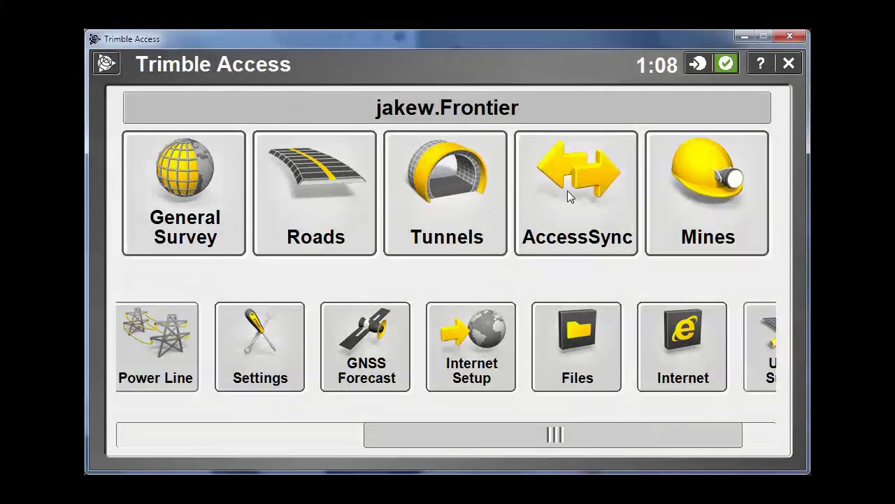
# Check that all four files in the user folder synced, then shut down AccessSync.
pyautogui.click(567, 190)
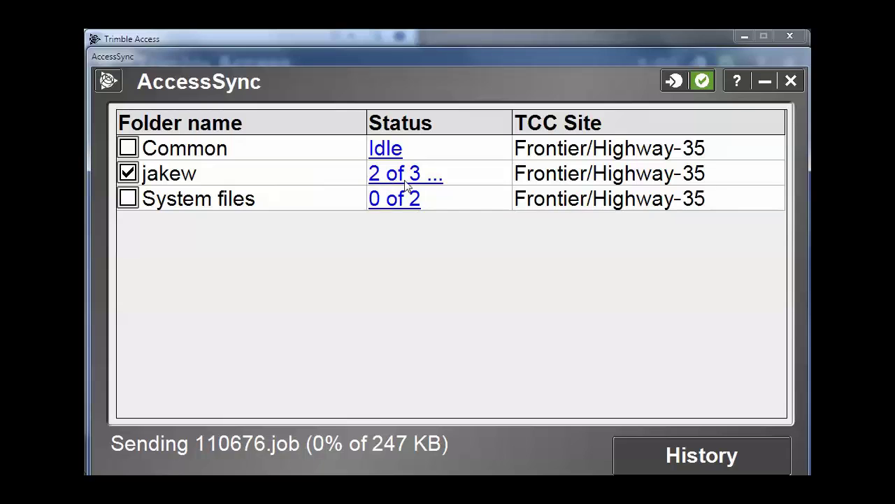
pyautogui.click(408, 183)
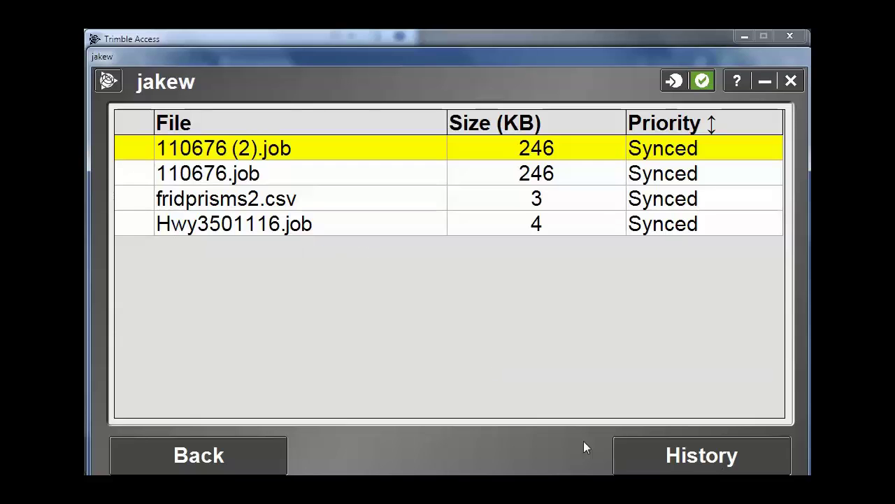
pyautogui.click(261, 448)
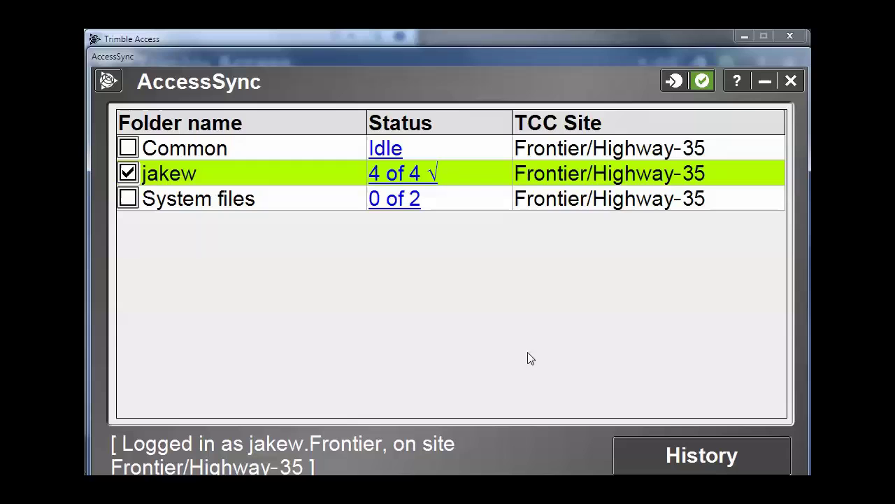
pyautogui.click(791, 82)
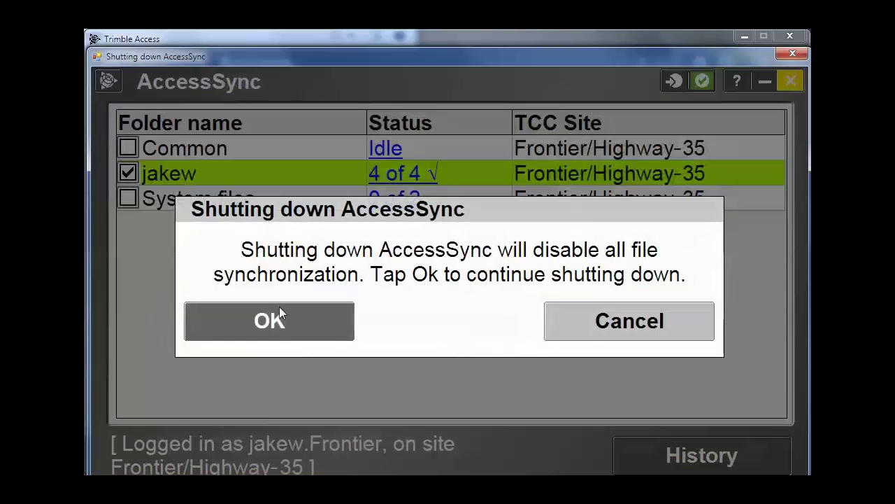
pyautogui.click(276, 326)
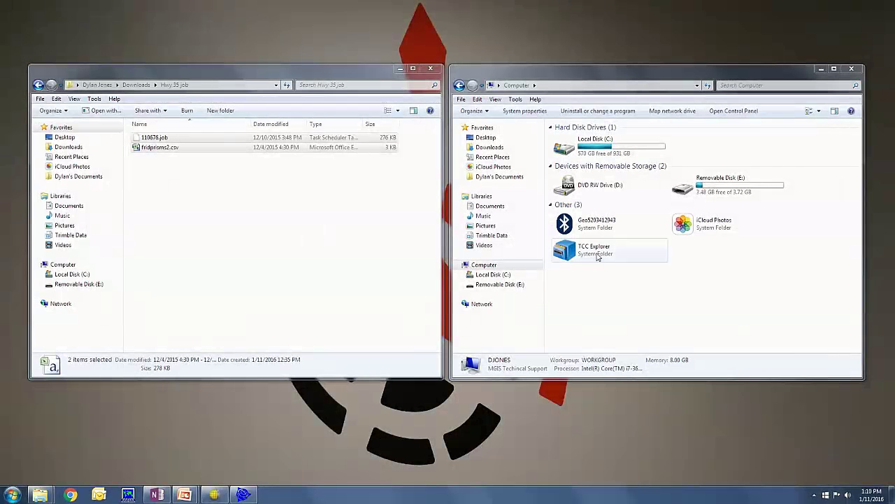
# Browse TCC Explorer to Frontier > Highway-35 > user > From ASUS folder and copy Hwy3501116.job into Hwy 35.
pyautogui.doubleClick(589, 255)
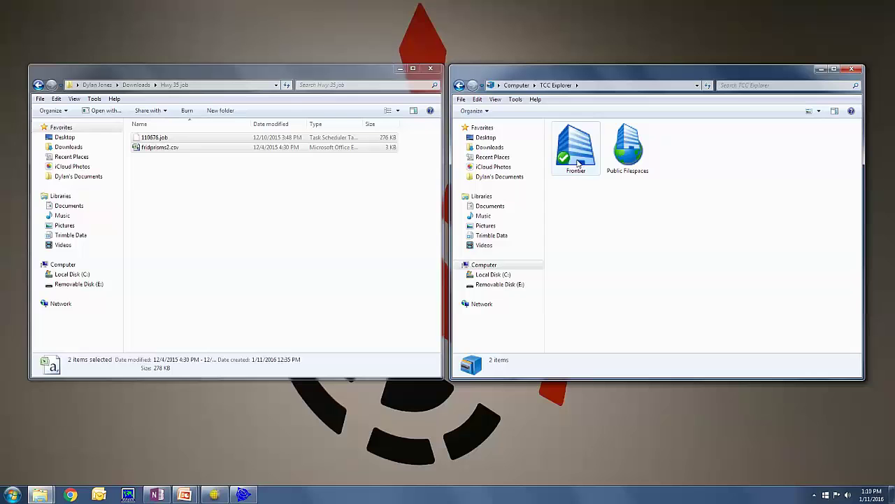
pyautogui.click(579, 163)
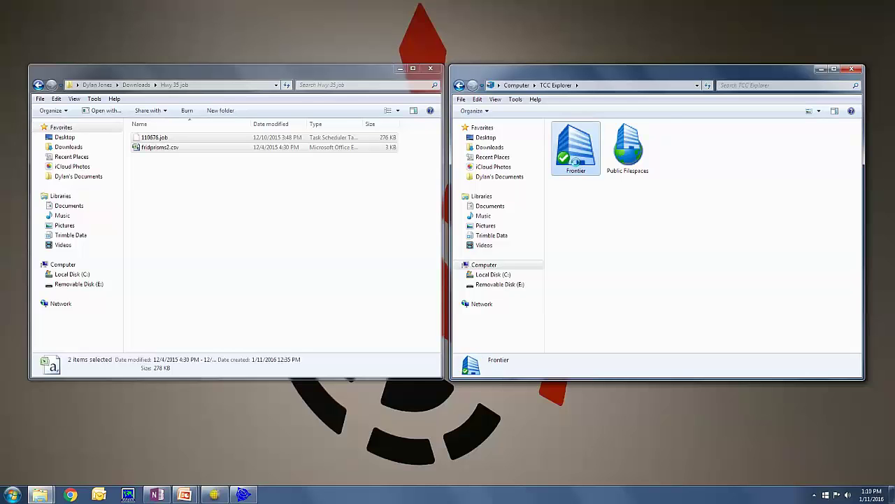
pyautogui.doubleClick(577, 164)
pyautogui.click(574, 140)
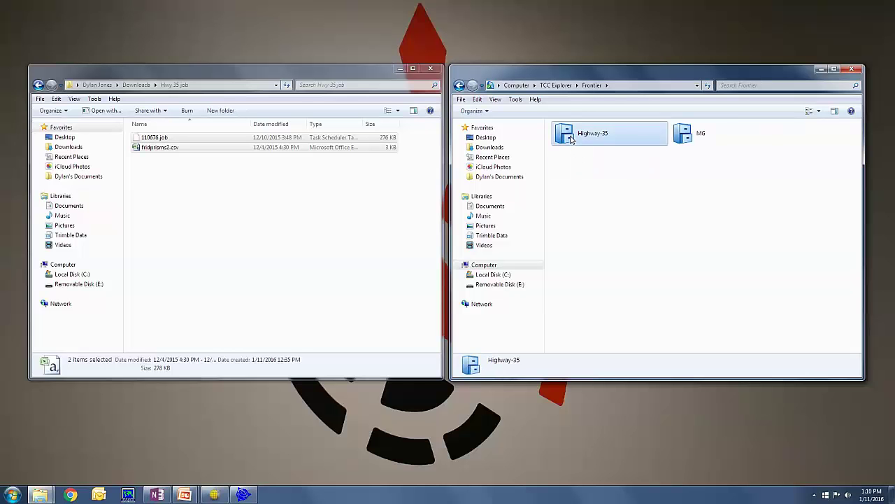
pyautogui.doubleClick(573, 140)
pyautogui.click(580, 140)
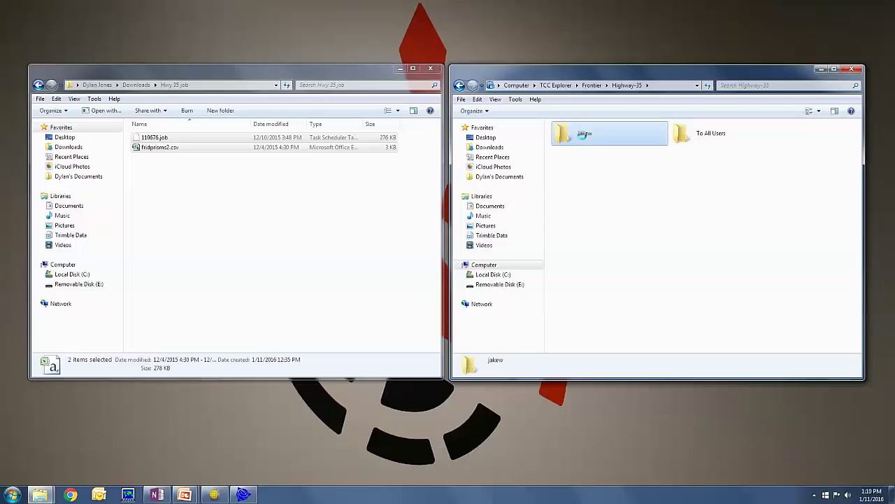
pyautogui.doubleClick(581, 139)
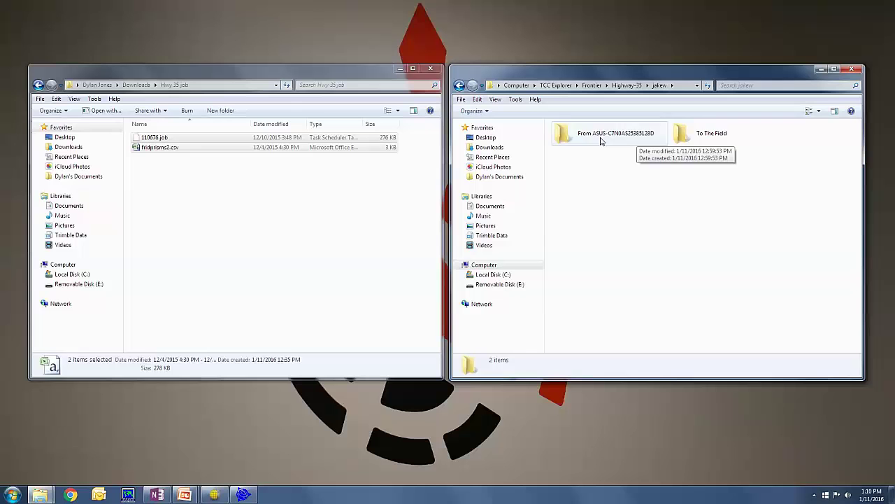
pyautogui.click(600, 140)
pyautogui.doubleClick(600, 140)
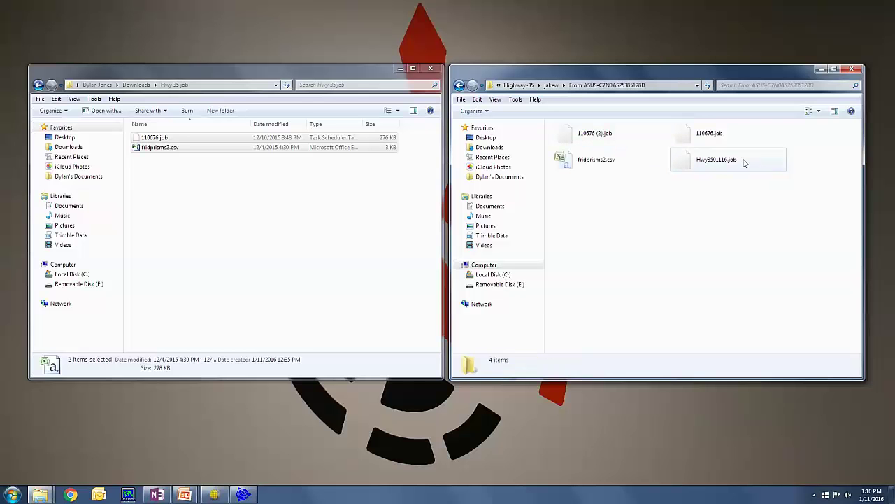
pyautogui.click(708, 162)
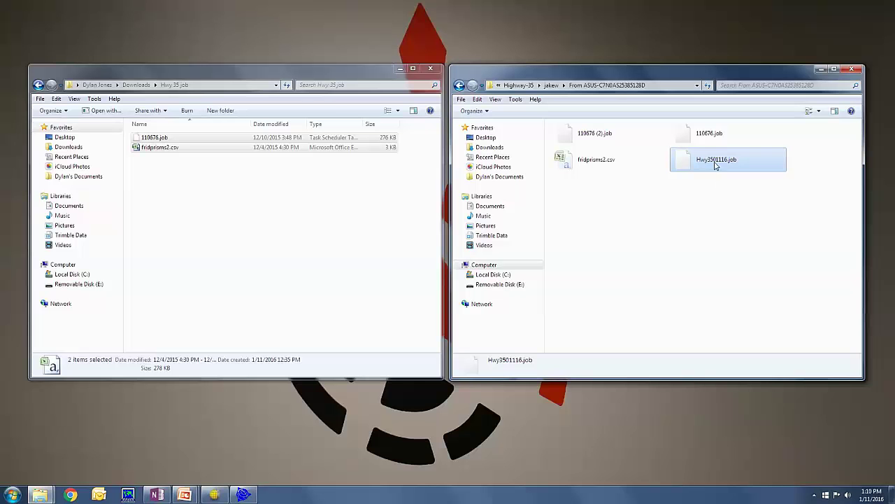
pyautogui.moveTo(714, 162); pyautogui.dragTo(326, 196)
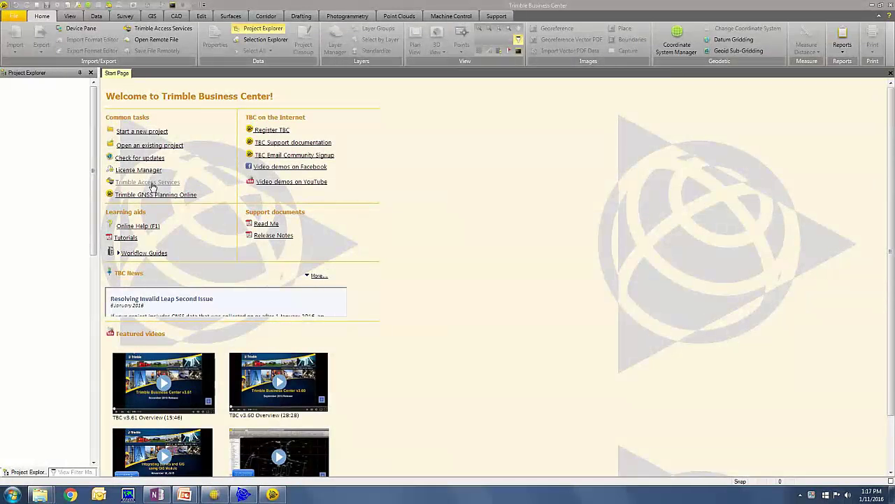
# Sign in to Trimble Access Services with the username, organization Frontier and password.
pyautogui.click(148, 182)
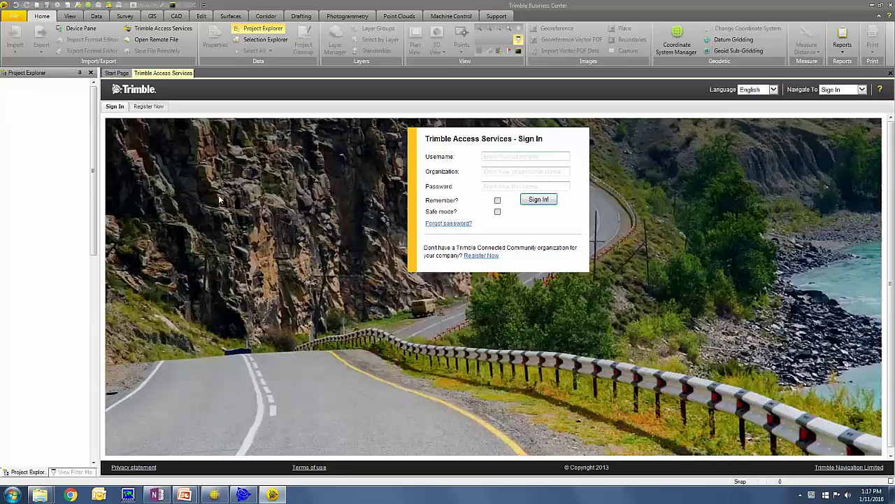
pyautogui.click(528, 156)
pyautogui.write('jakew')
pyautogui.press('Tab')
pyautogui.write('Frontier')
pyautogui.press('Tab')
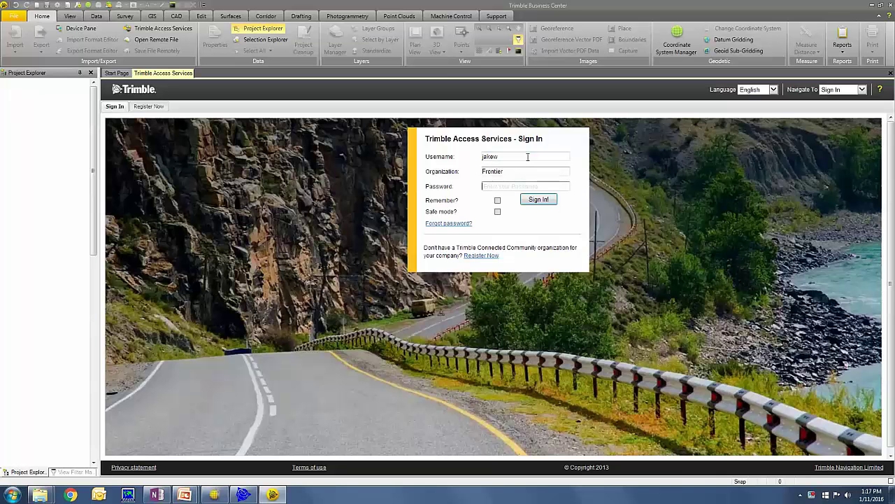
pyautogui.write('*****')
pyautogui.write('********')
pyautogui.press('Return')
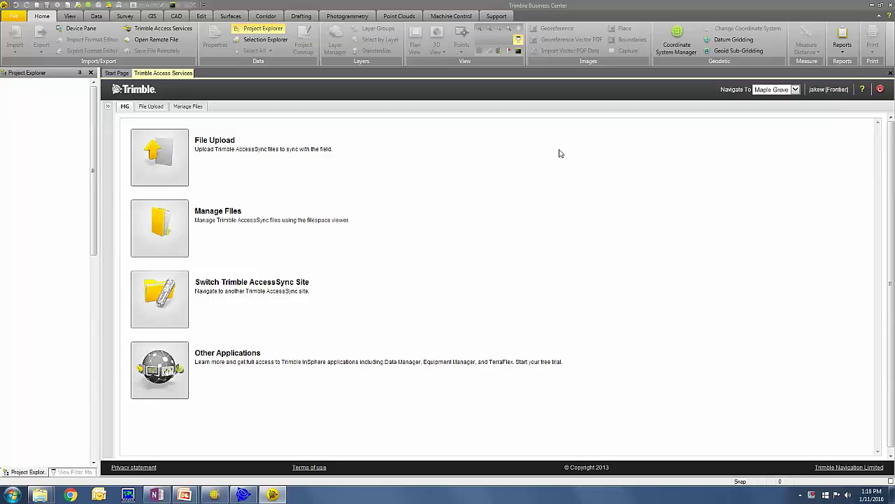
# Switch the site to Highway 35 and open its Manage Files viewer.
pyautogui.click(795, 90)
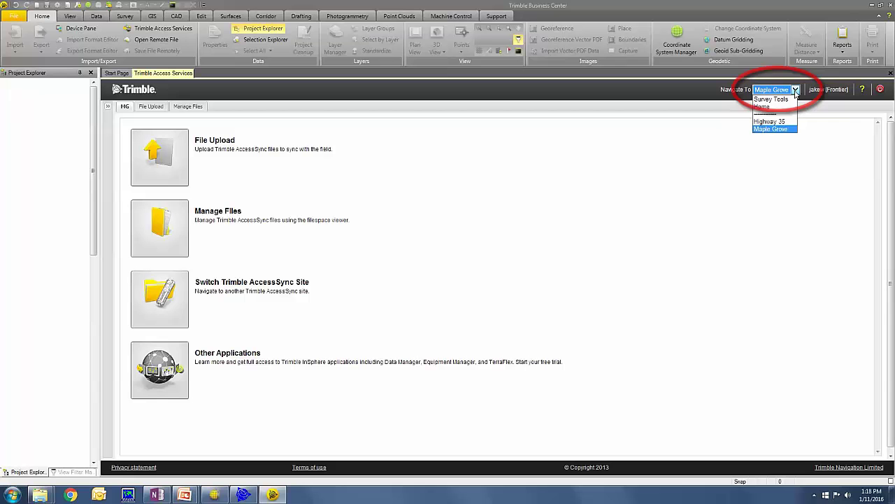
pyautogui.click(775, 123)
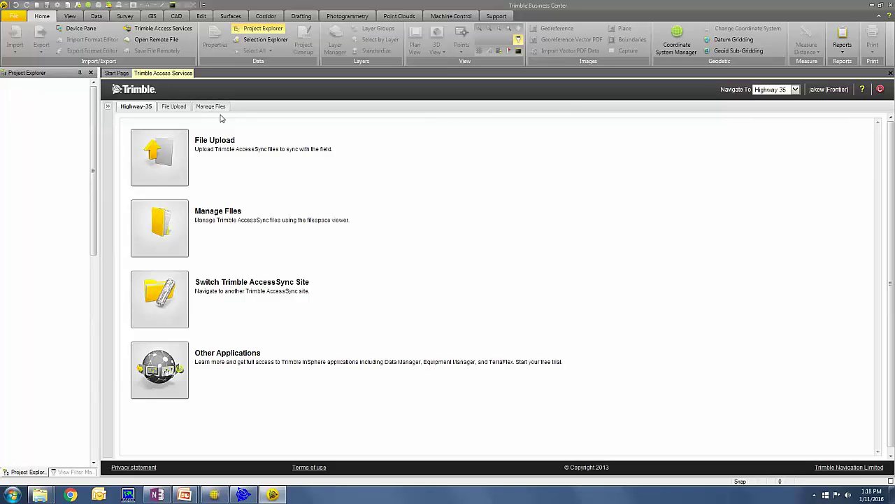
pyautogui.click(161, 232)
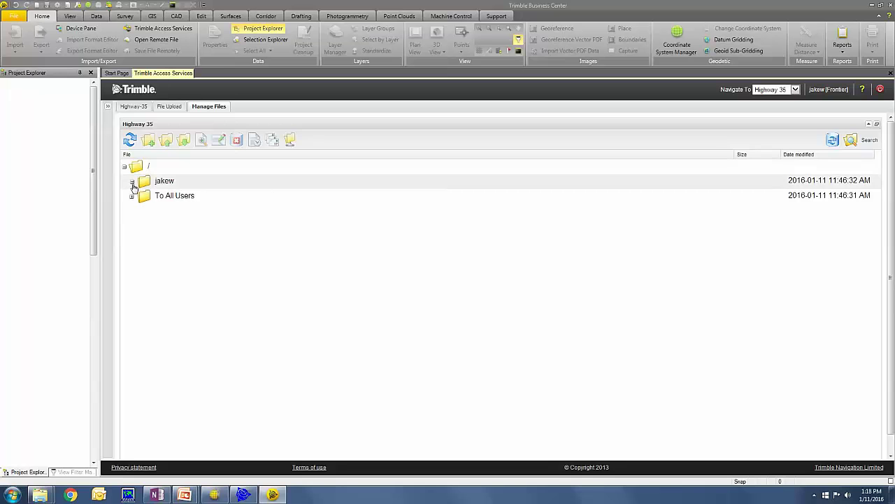
# Download Hwy3501116.job from the user's field-device folder and save it to Downloads.
pyautogui.click(132, 183)
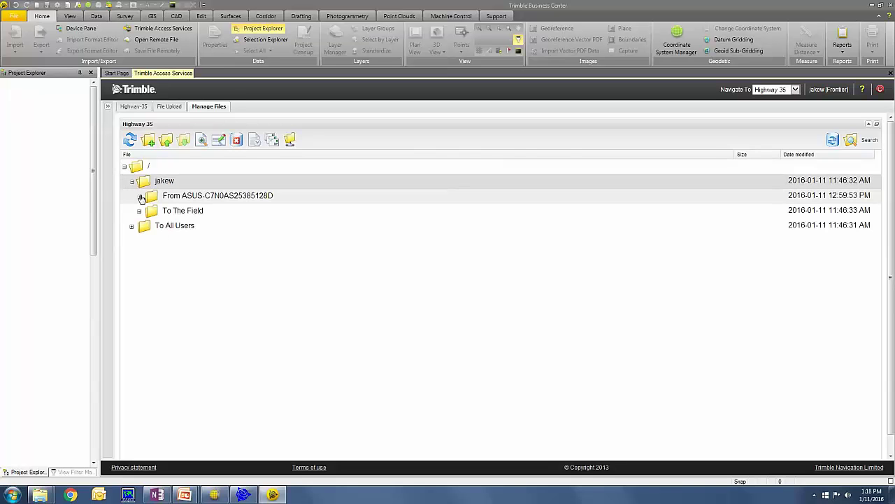
pyautogui.click(140, 198)
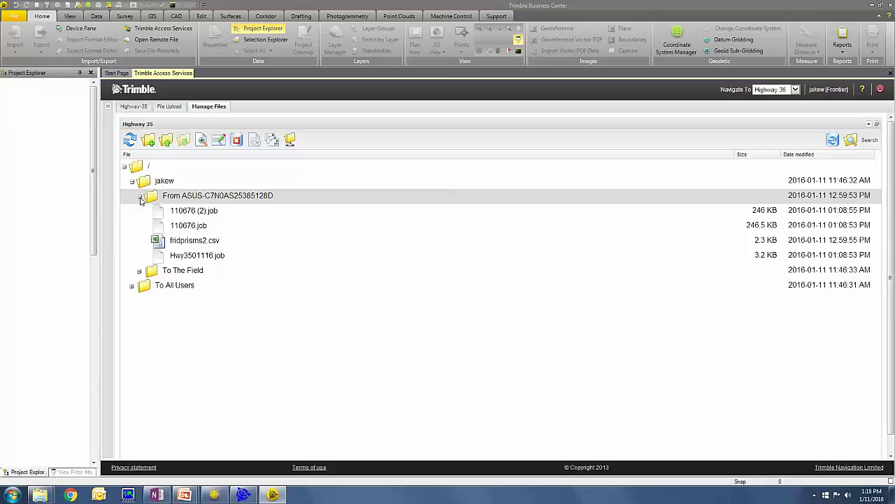
pyautogui.click(198, 256)
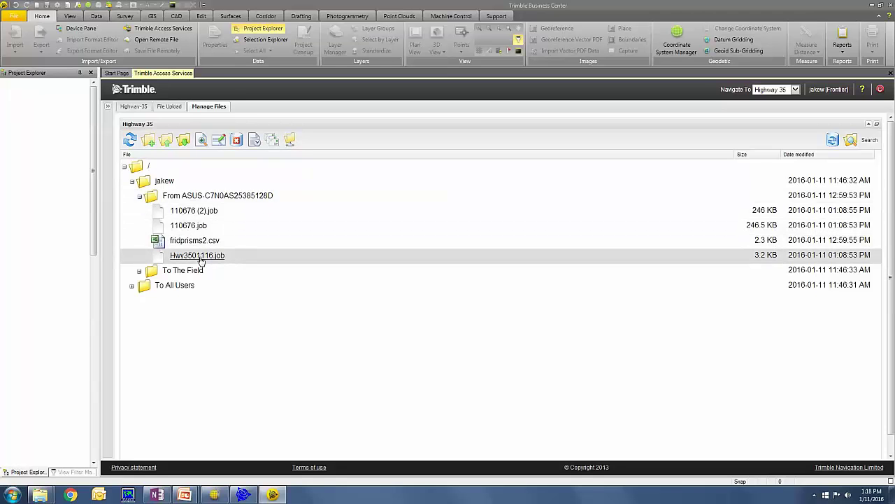
pyautogui.rightClick(200, 259)
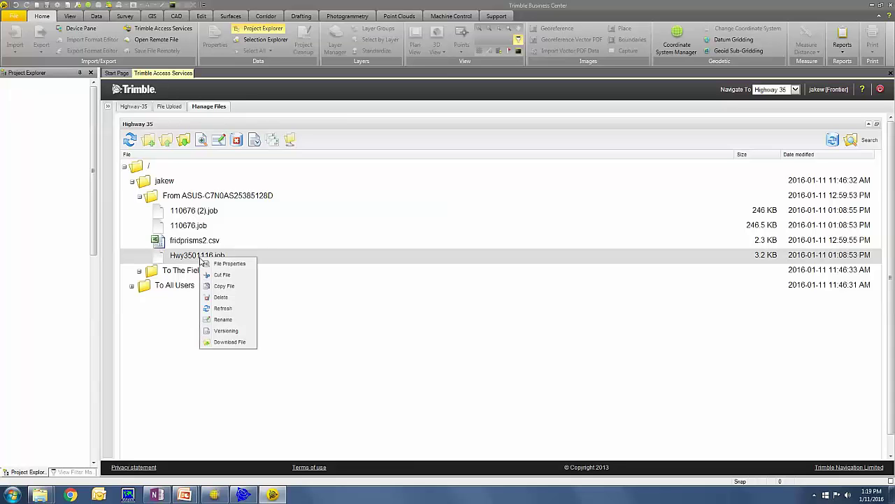
pyautogui.click(231, 342)
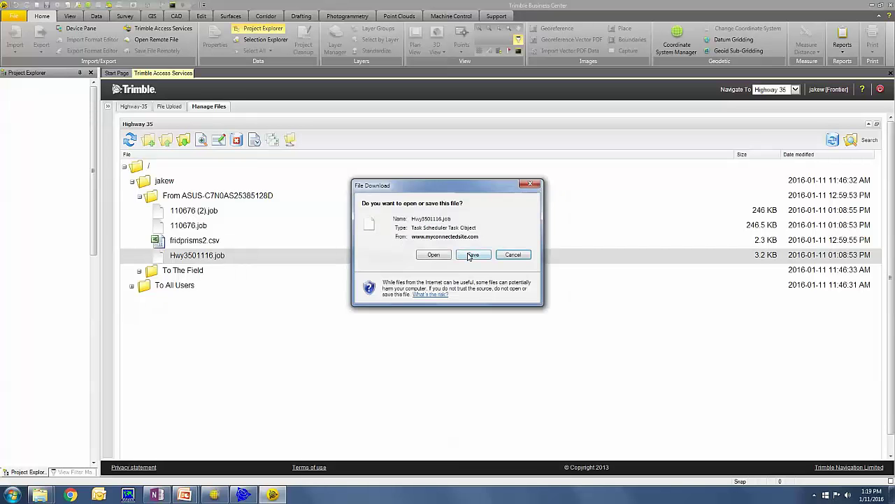
pyautogui.click(471, 255)
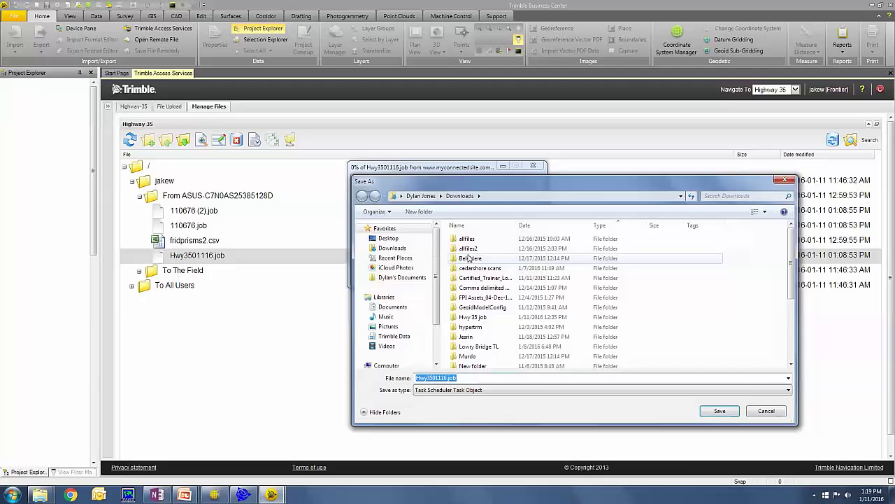
pyautogui.click(394, 249)
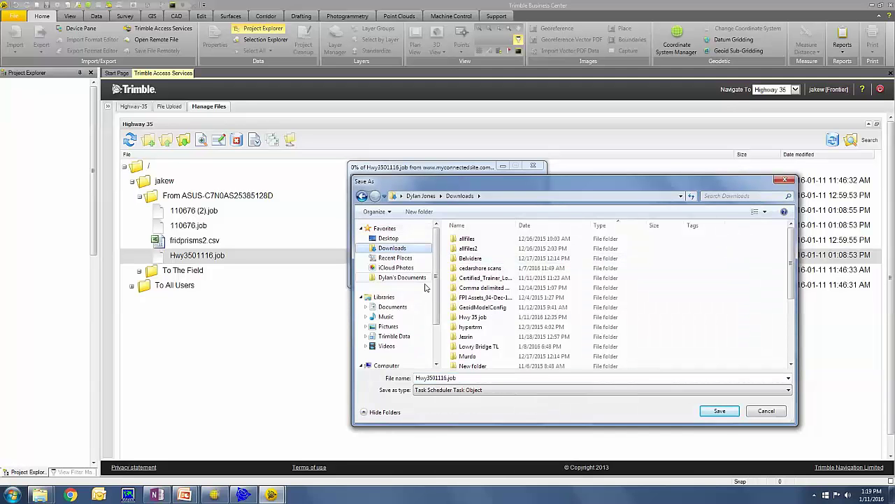
pyautogui.click(719, 411)
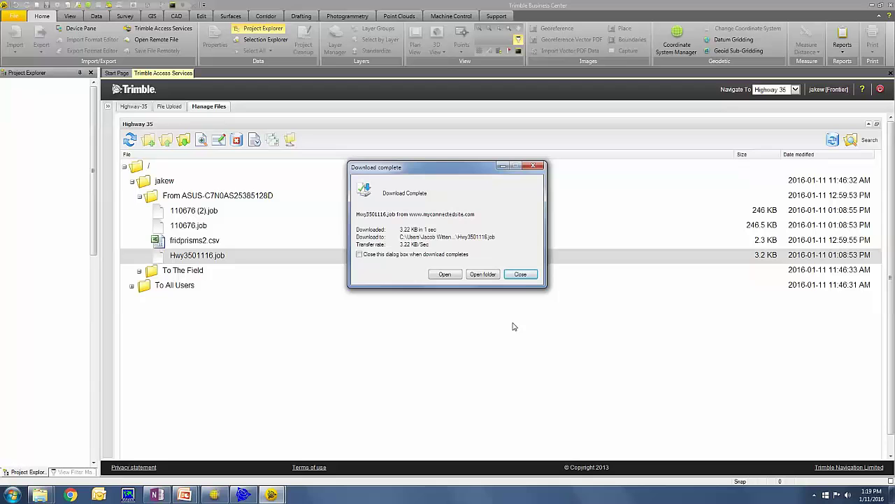
pyautogui.click(521, 275)
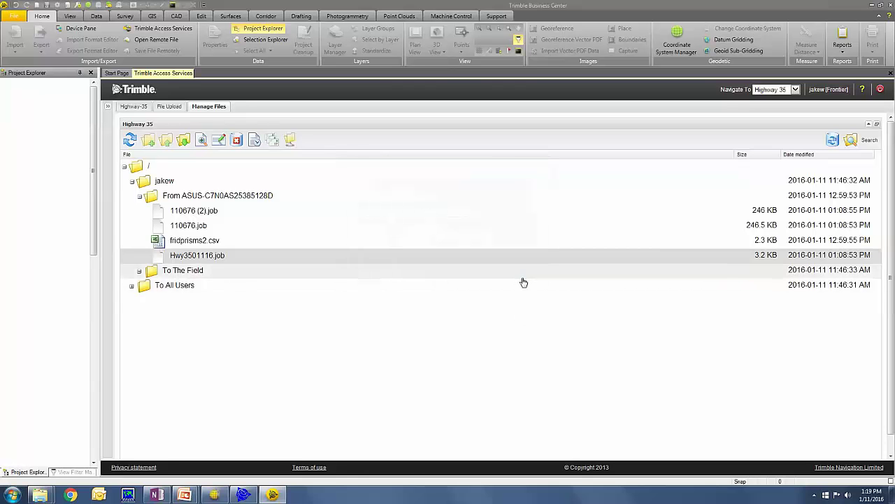